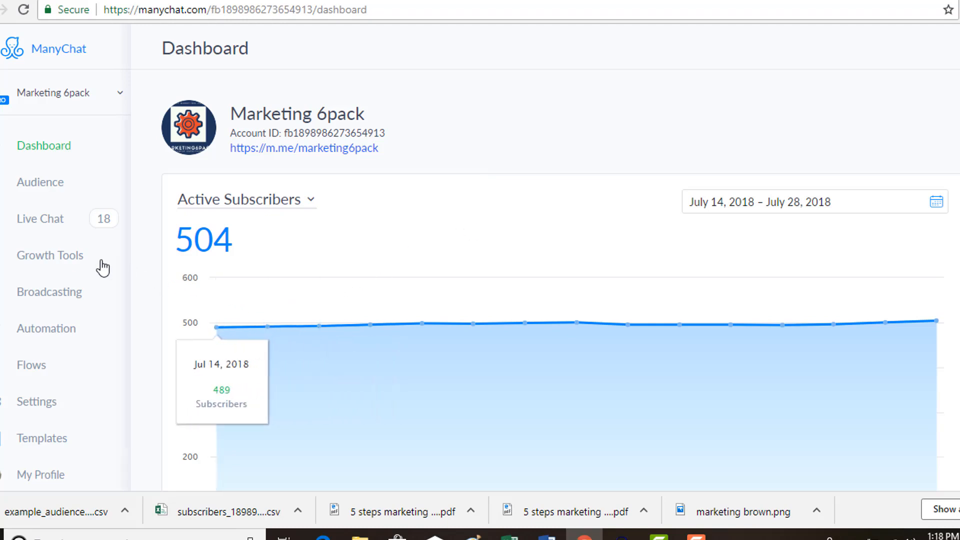
# - Search the flows for "email" and open the Email ask flow
pyautogui.click(35, 365)
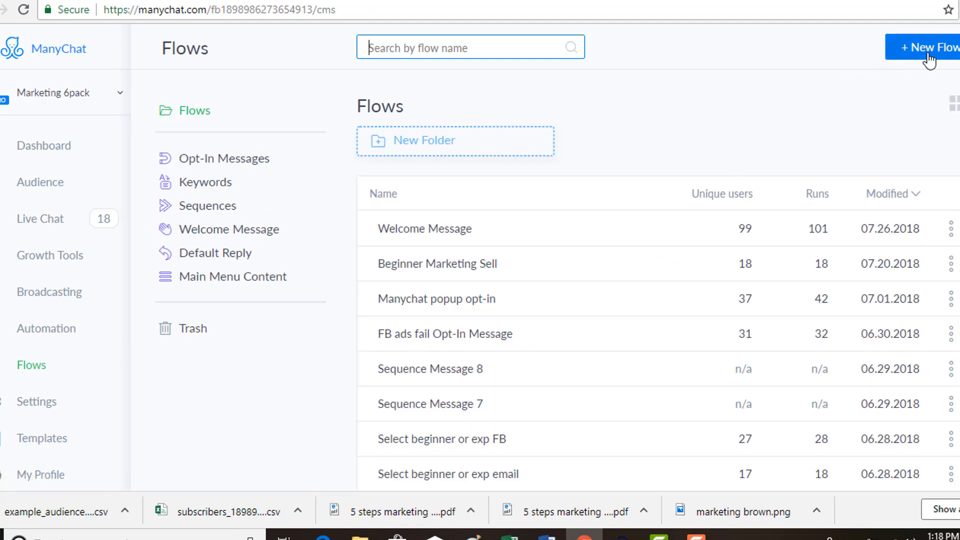
pyautogui.scroll(-2, 517, 311)
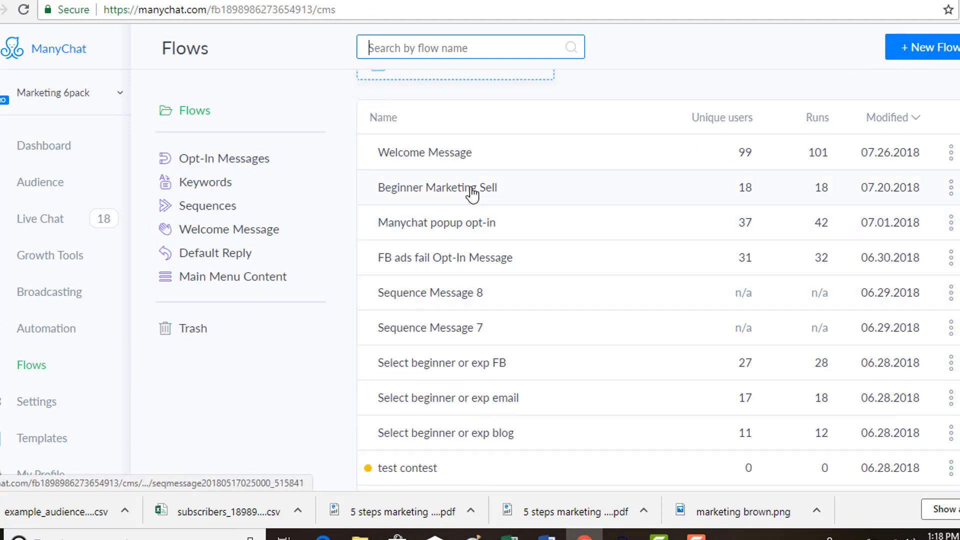
pyautogui.scroll(2, 469, 193)
pyautogui.write('email')
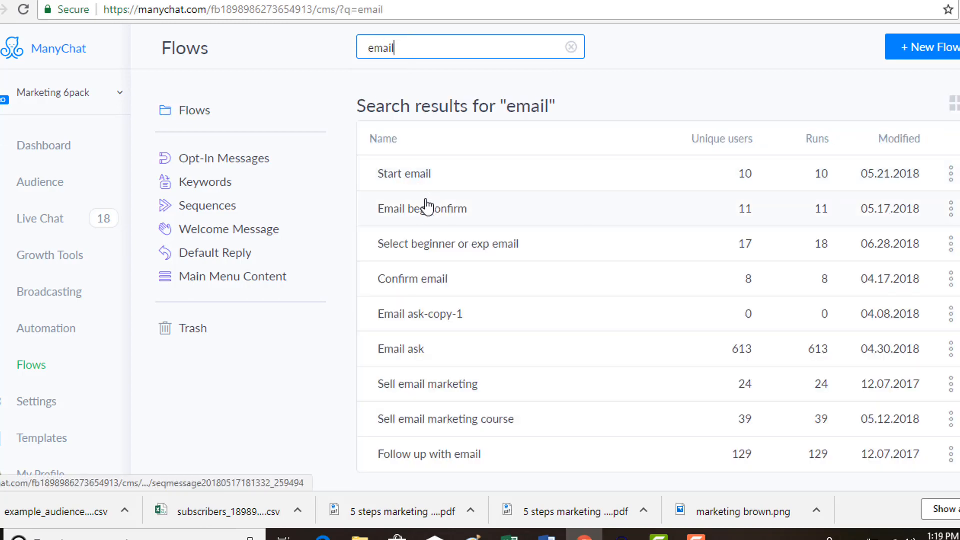
pyautogui.click(401, 354)
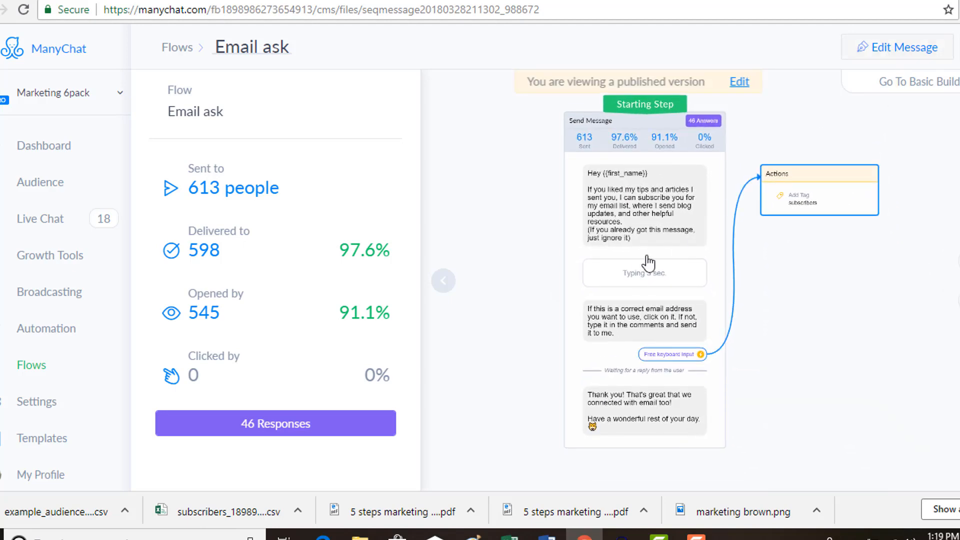
# - Switch the Email ask flow to editing and open its starting Send Message step
pyautogui.click(642, 255)
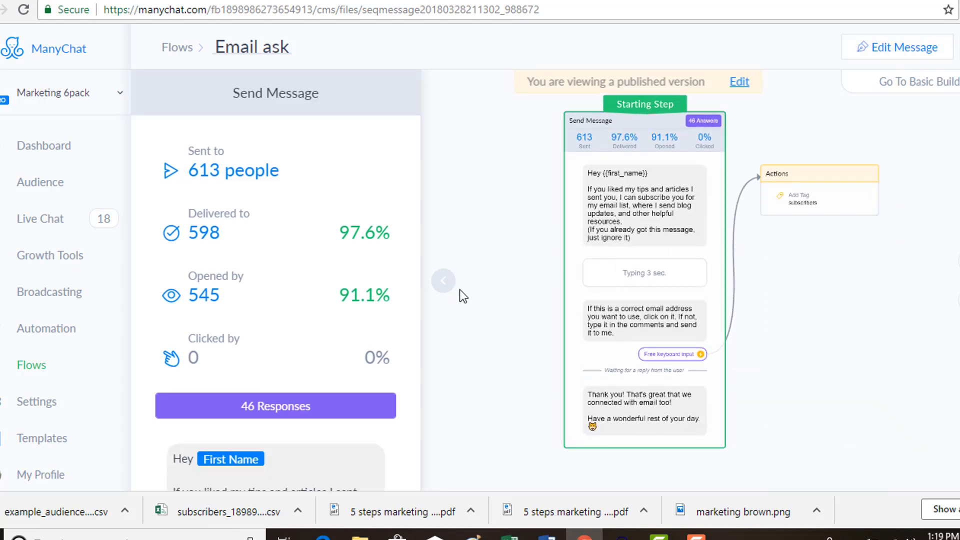
pyautogui.click(887, 50)
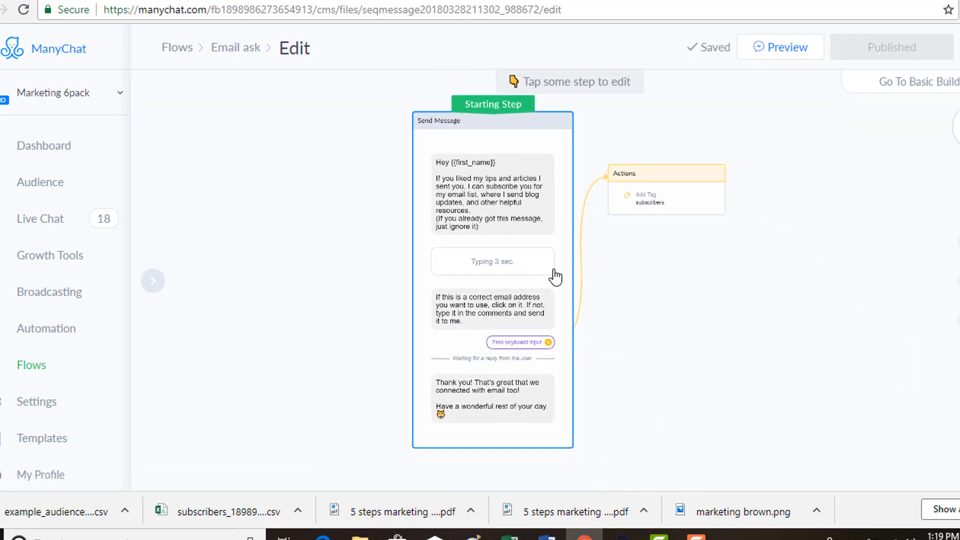
pyautogui.click(530, 326)
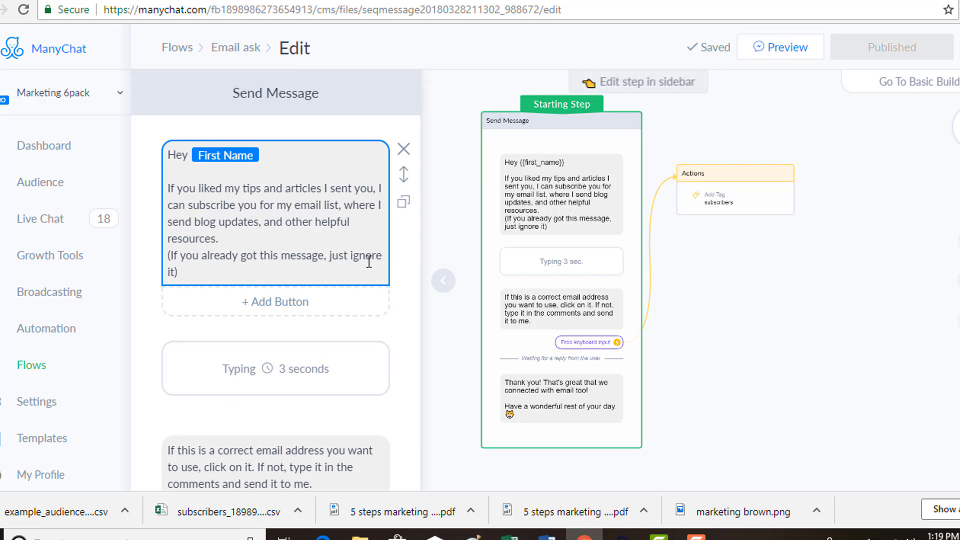
# - Extend the first message after "other helpful resources" with ", and exclusive marketing content only for my email subscribers."
pyautogui.click(231, 239)
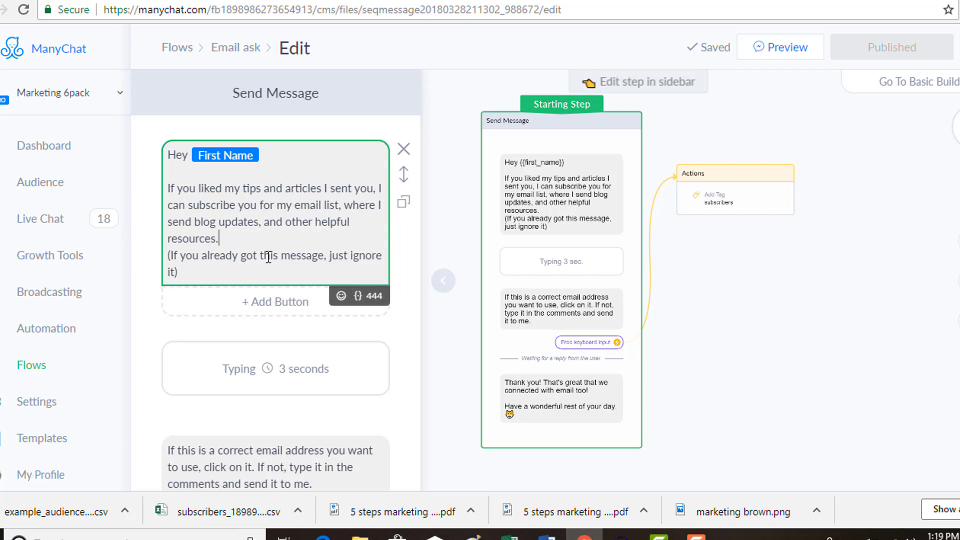
pyautogui.press('BackSpace')
pyautogui.write(', ')
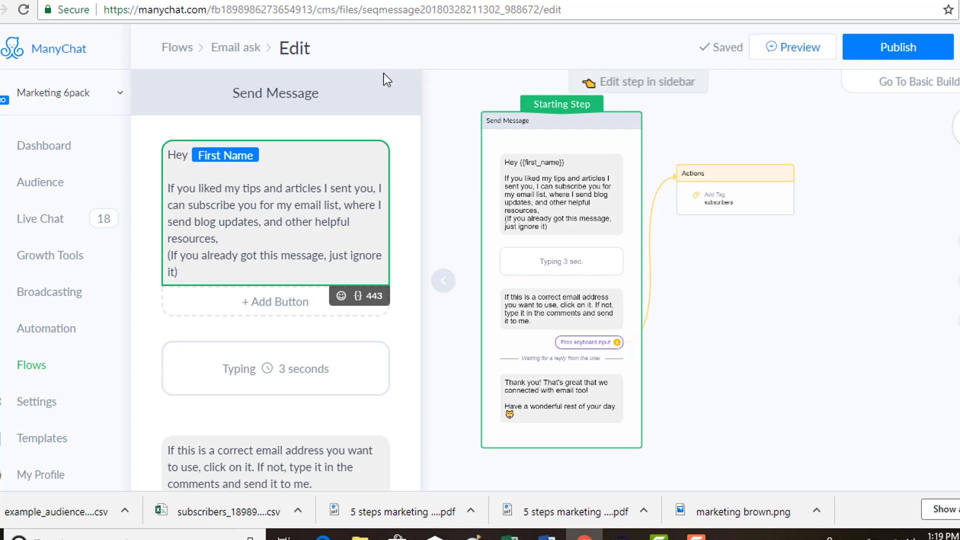
pyautogui.write('and ')
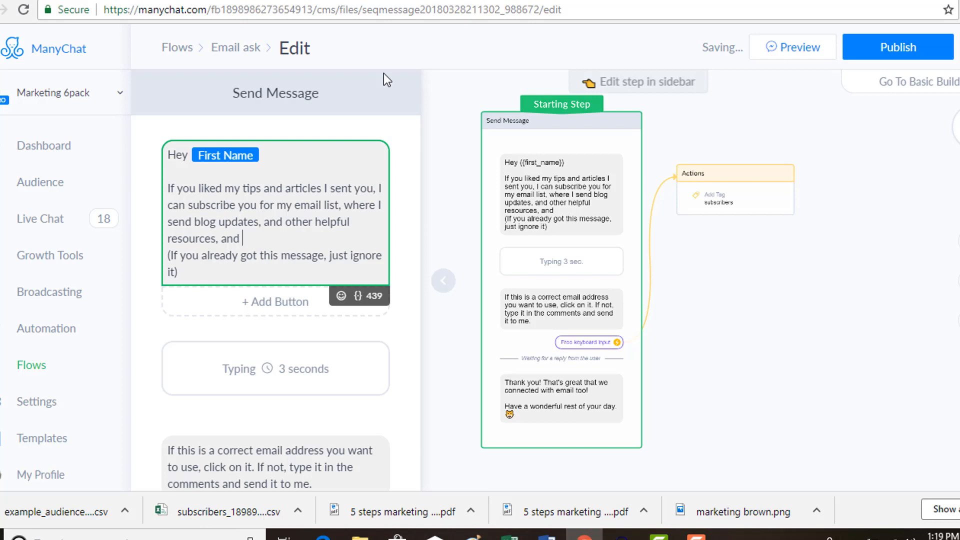
pyautogui.write('exclusive mar')
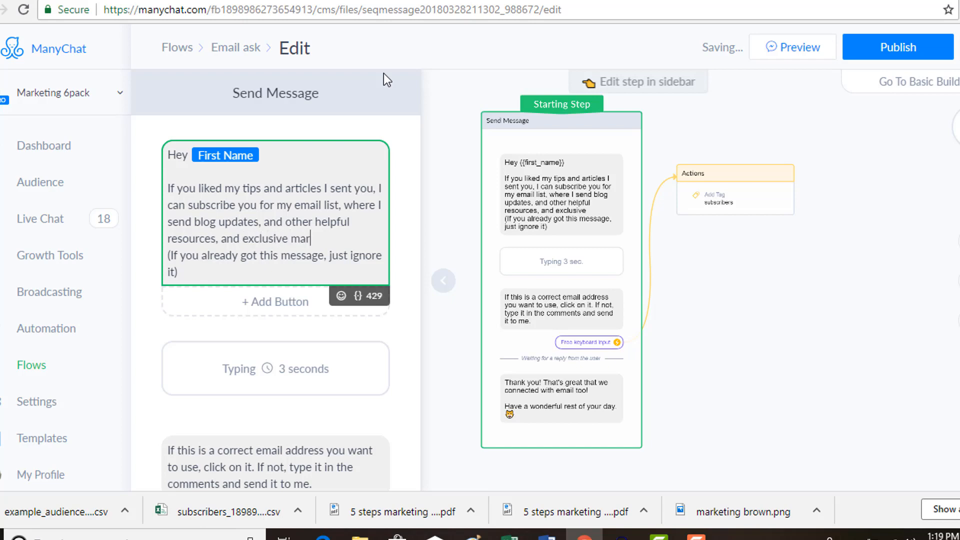
pyautogui.write('keting conte')
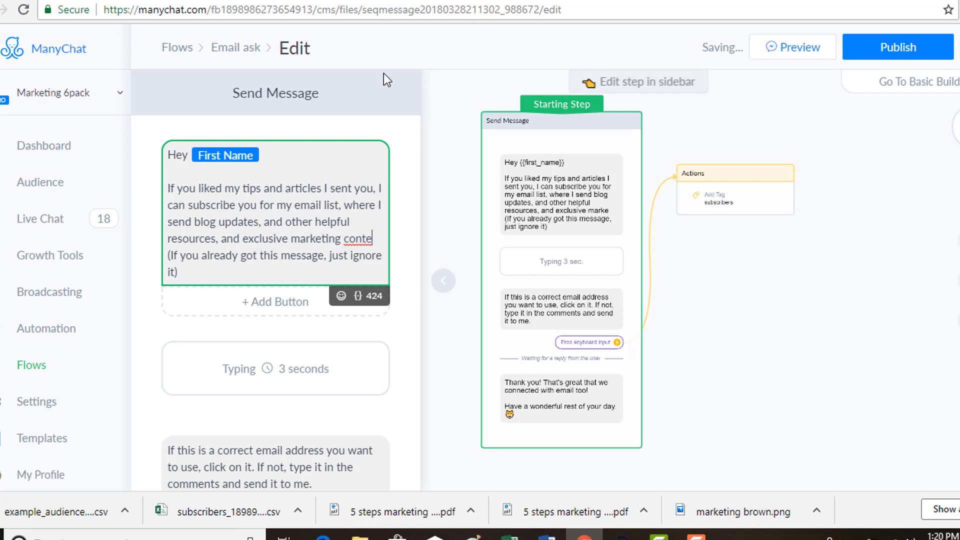
pyautogui.write('nt only for')
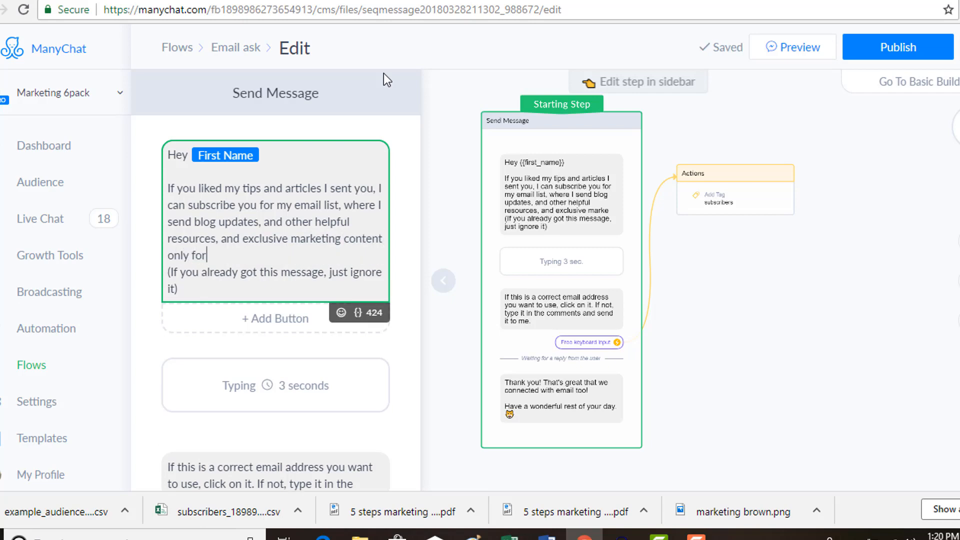
pyautogui.write(' my email subscribers.')
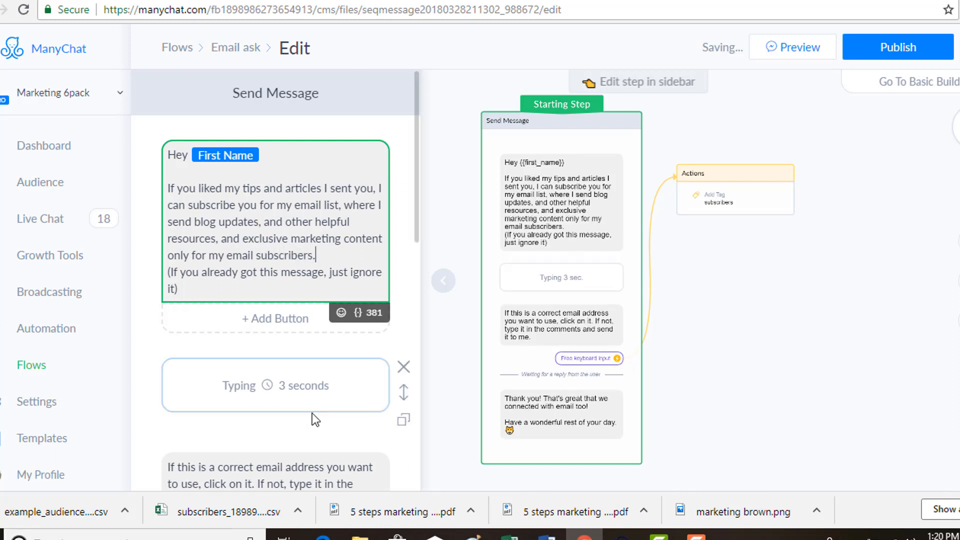
# - Examine the email question's free keyboard input settings, including the reply type options and the retry message for invalid answers
pyautogui.click(333, 473)
pyautogui.scroll(-4, 362, 307)
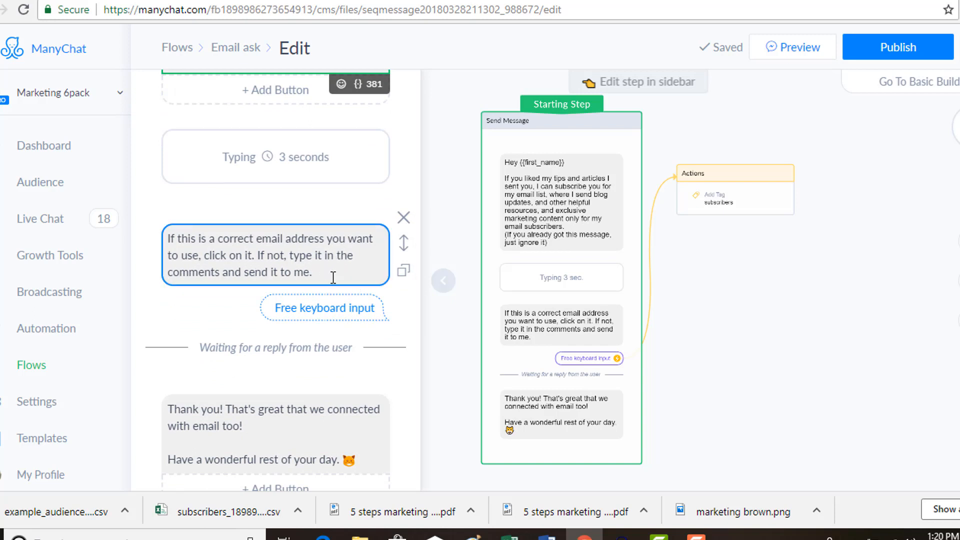
pyautogui.click(344, 314)
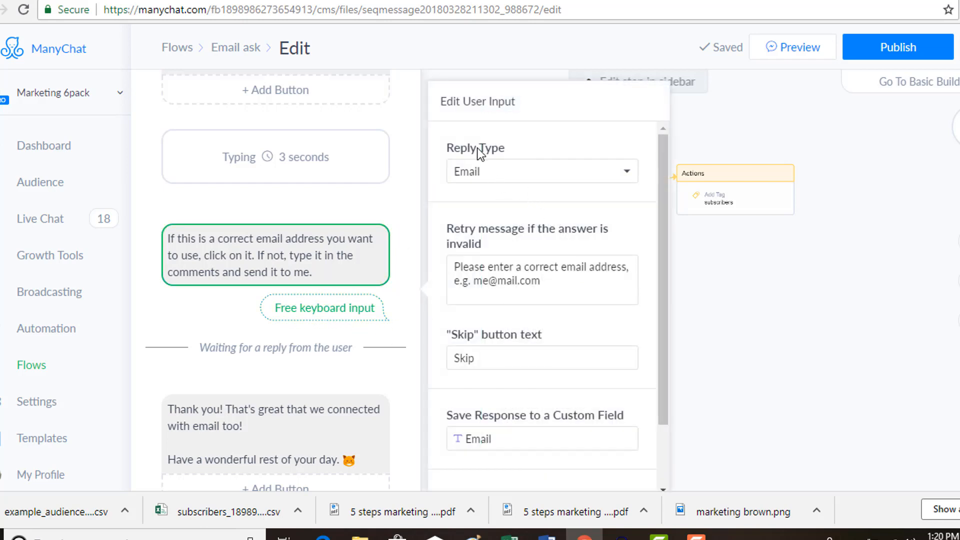
pyautogui.click(513, 176)
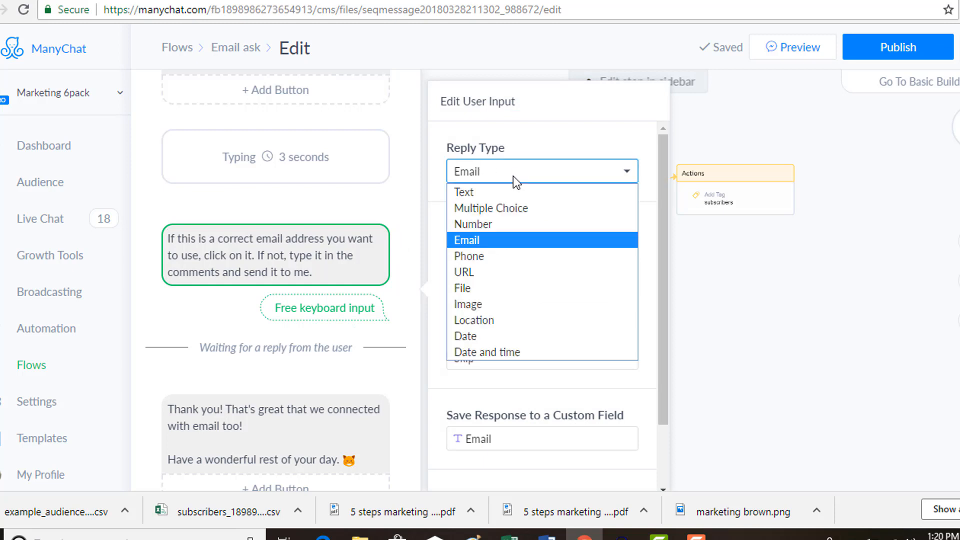
pyautogui.click(513, 176)
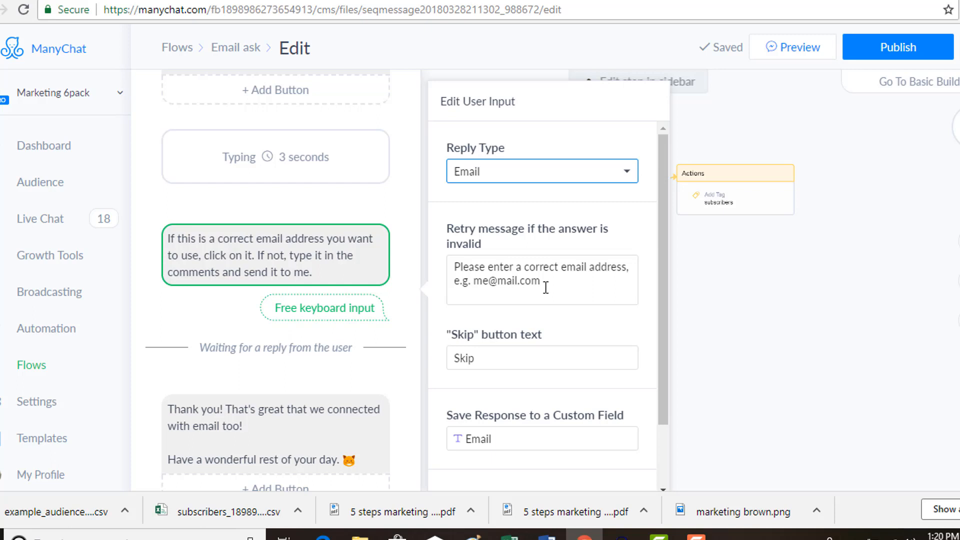
pyautogui.moveTo(541, 283); pyautogui.dragTo(449, 267)
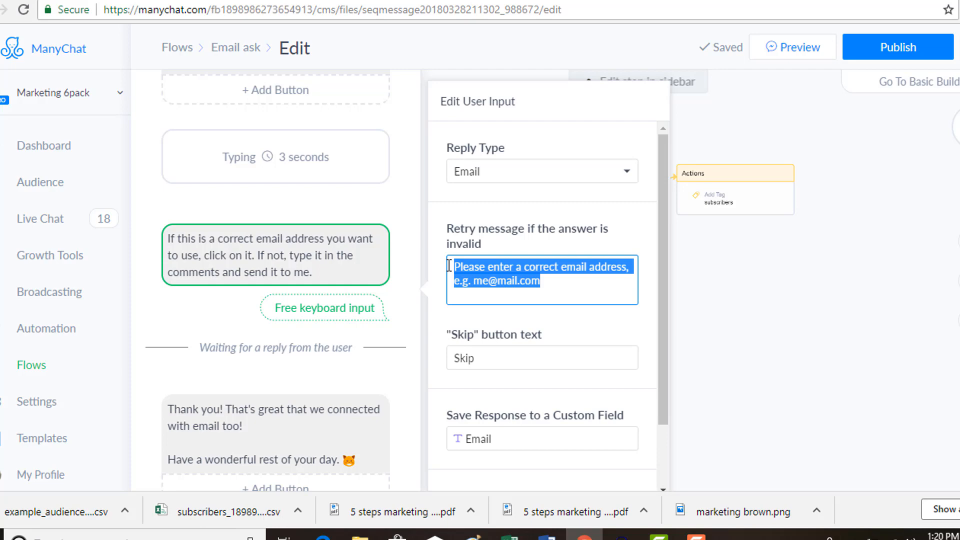
pyautogui.click(552, 286)
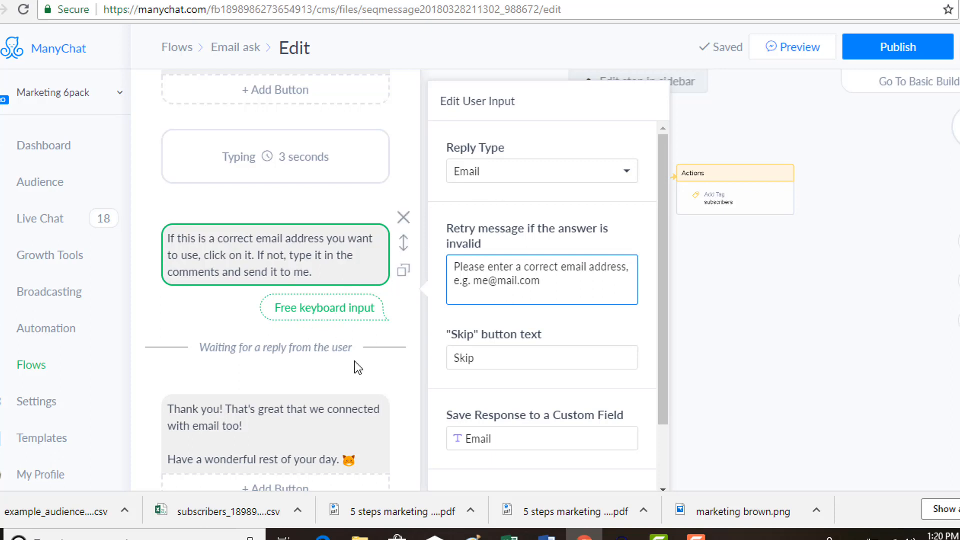
# - Send a preview of the flow to Messenger and answer its email question with the suggested address
pyautogui.click(804, 50)
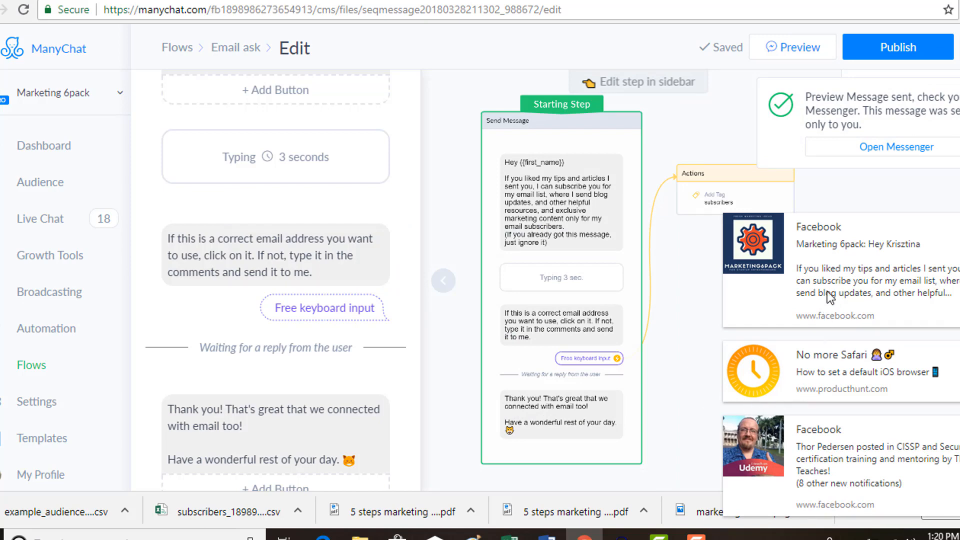
pyautogui.click(733, 326)
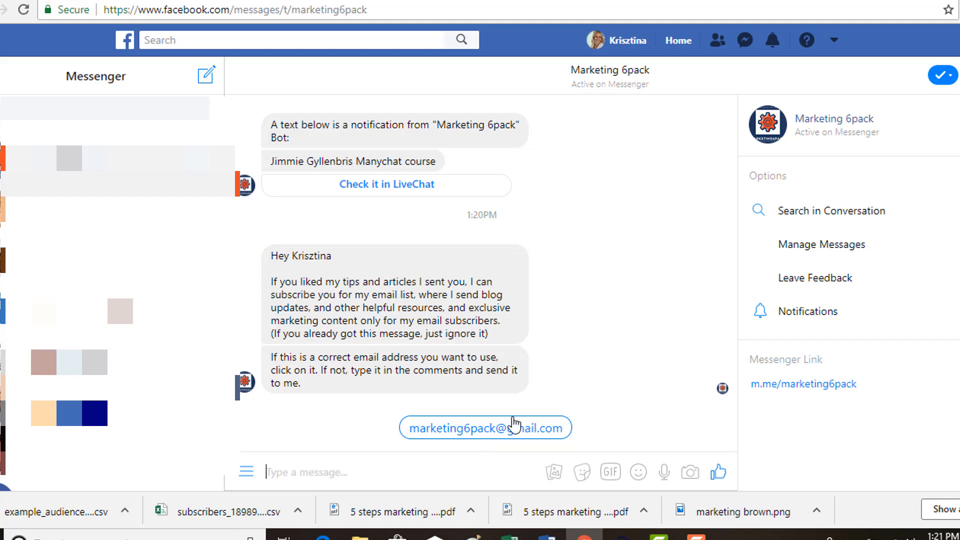
pyautogui.click(492, 431)
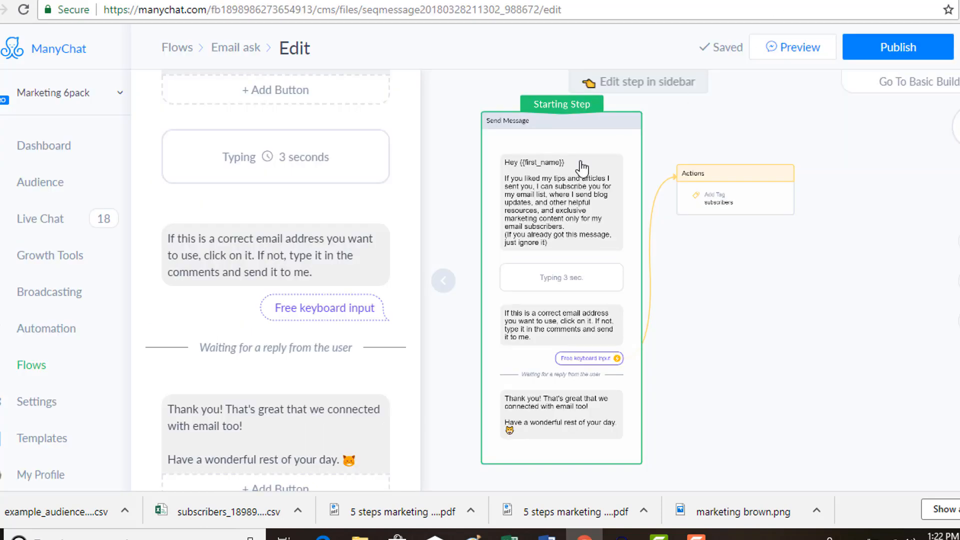
# - Review the closing thank-you message and the tag assigned in the connected Actions step
pyautogui.scroll(-5, 395, 270)
pyautogui.click(232, 202)
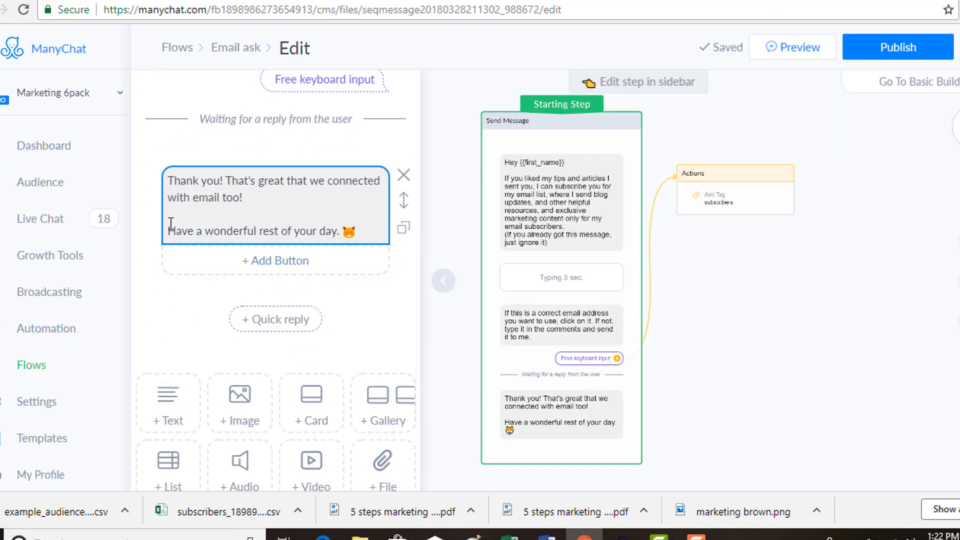
pyautogui.click(755, 206)
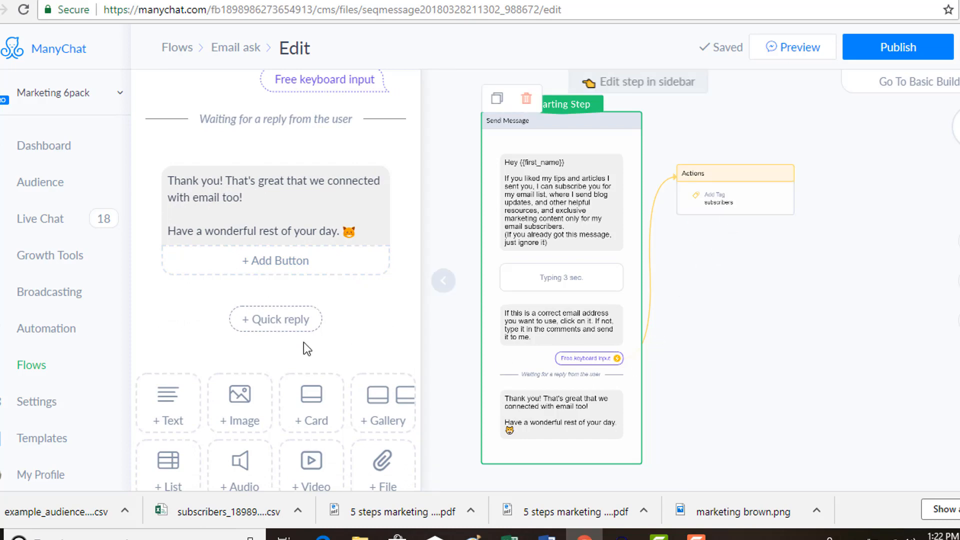
pyautogui.click(562, 340)
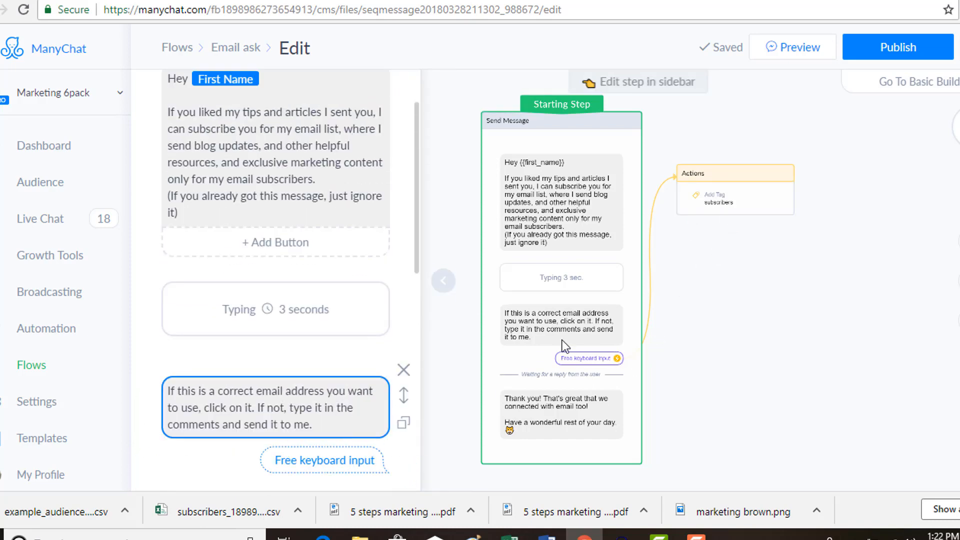
pyautogui.click(750, 210)
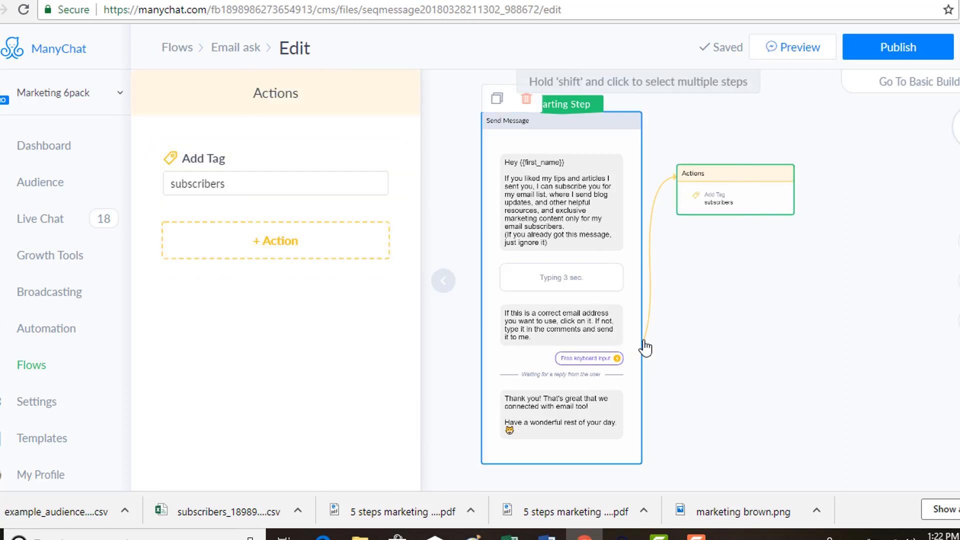
pyautogui.click(664, 344)
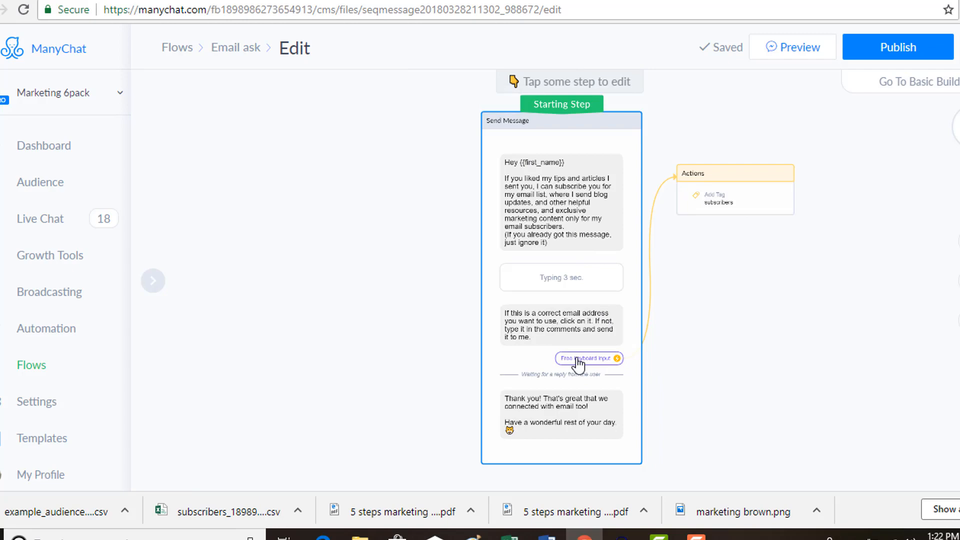
# - Reopen the free keyboard input settings and inspect the custom field that stores the email response
pyautogui.click(578, 365)
pyautogui.click(347, 319)
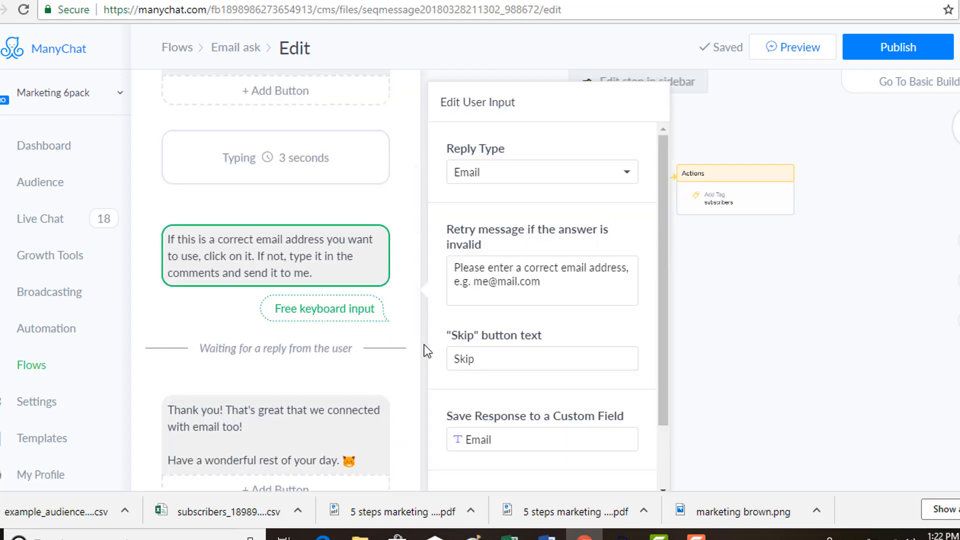
pyautogui.scroll(-2, 545, 373)
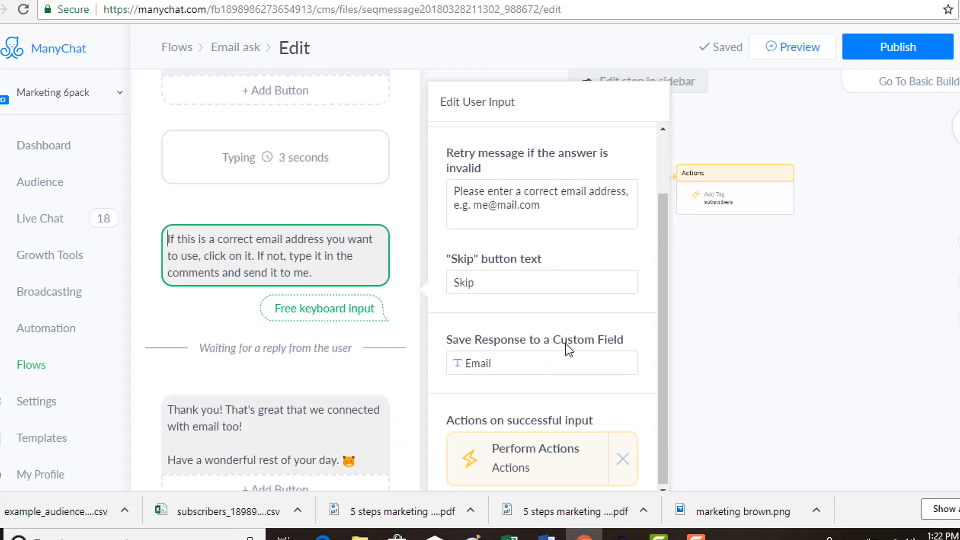
pyautogui.click(494, 372)
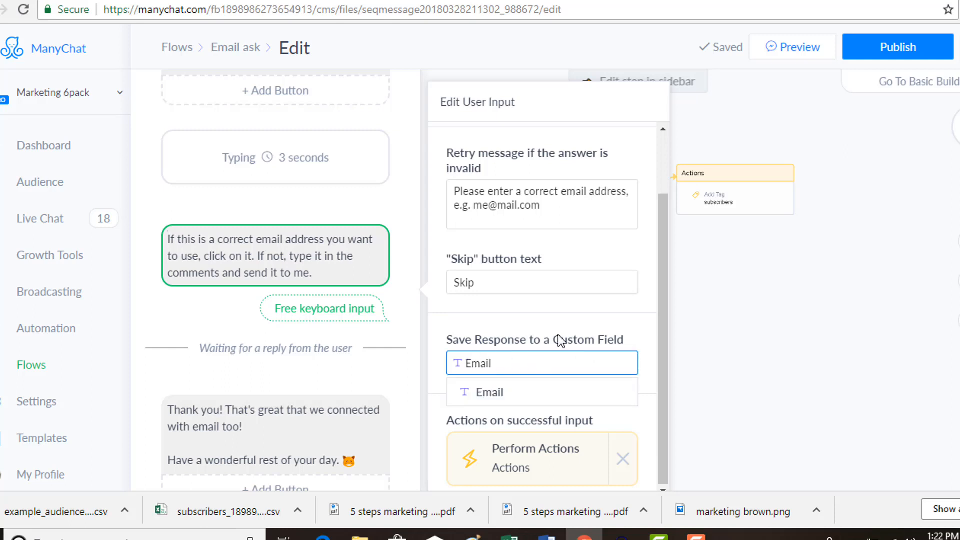
pyautogui.click(508, 364)
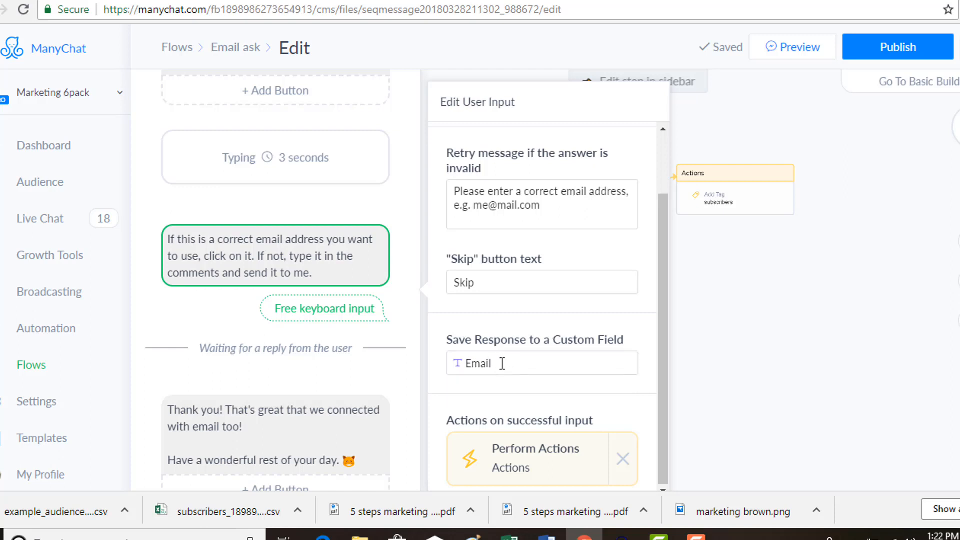
pyautogui.moveTo(502, 364); pyautogui.dragTo(463, 367)
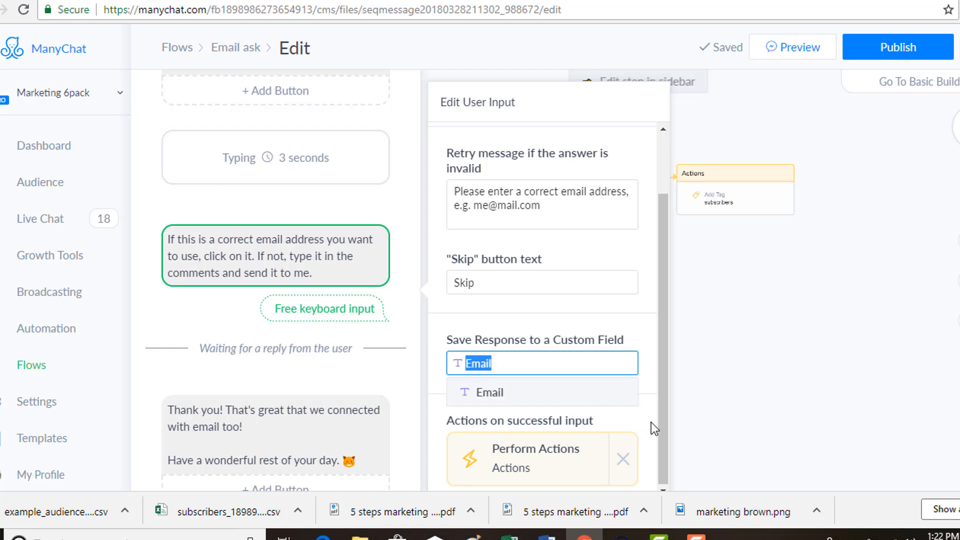
pyautogui.write('email2')
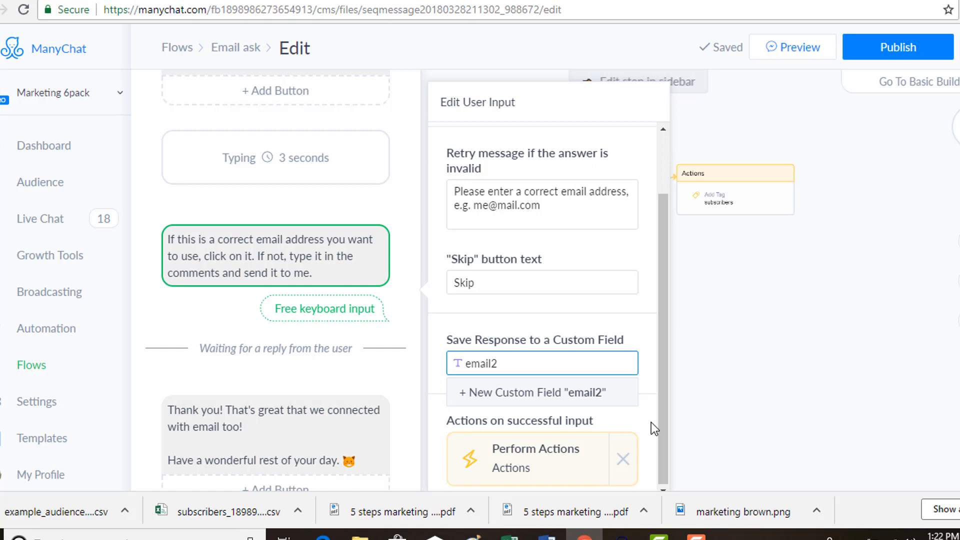
pyautogui.press('BackSpace')
pyautogui.press('BackSpace')
pyautogui.press('BackSpace')
pyautogui.press('BackSpace')
pyautogui.press('BackSpace')
pyautogui.press('BackSpace')
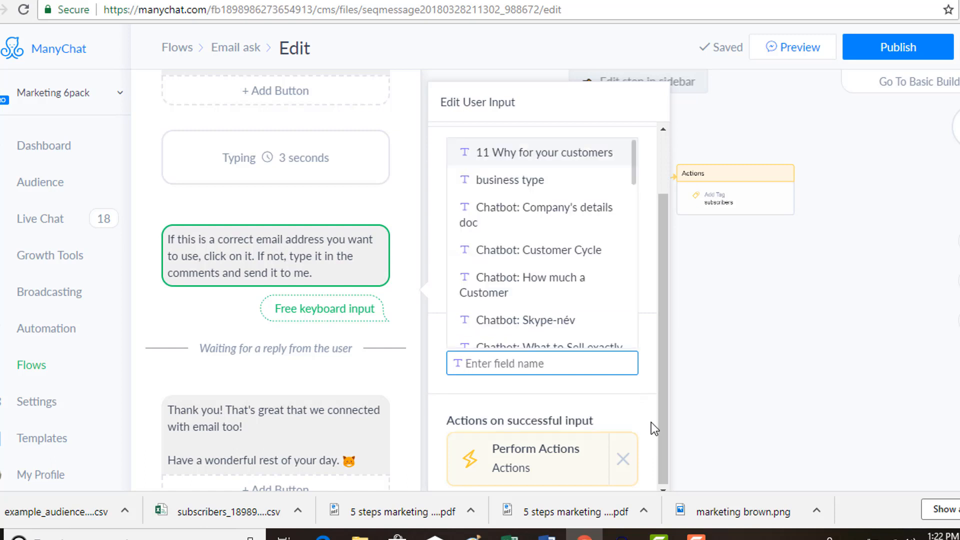
pyautogui.click(745, 419)
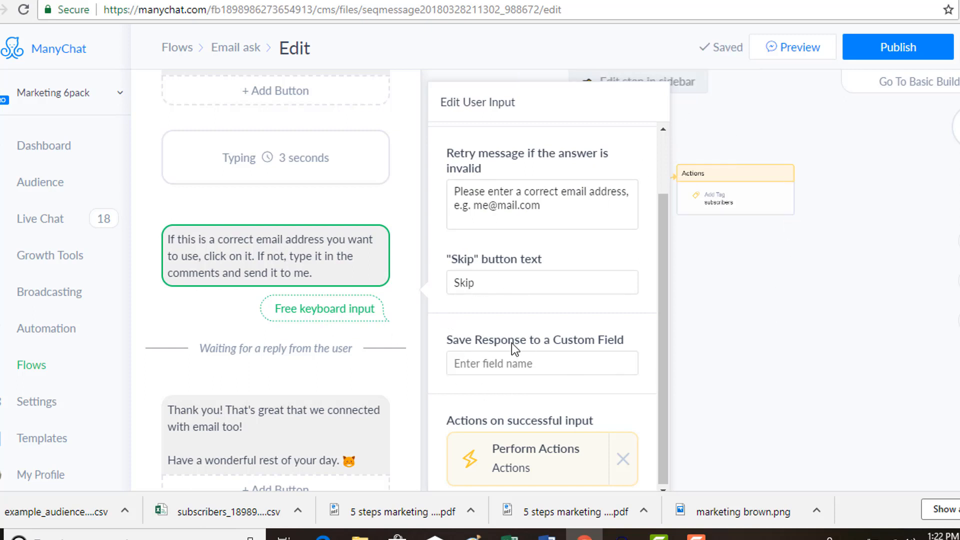
# - Set the email question's response to save to the existing Email custom field and publish the flow
pyautogui.click(505, 359)
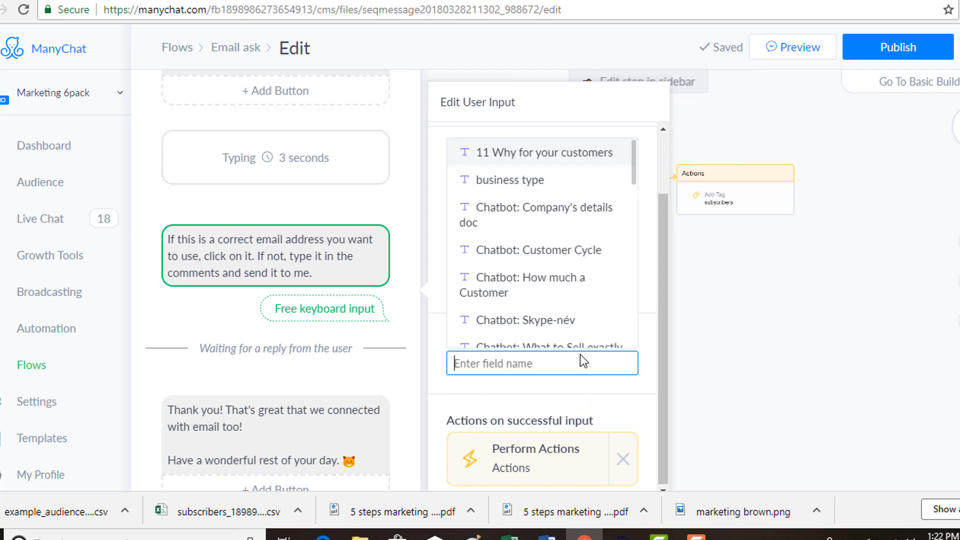
pyautogui.write('email')
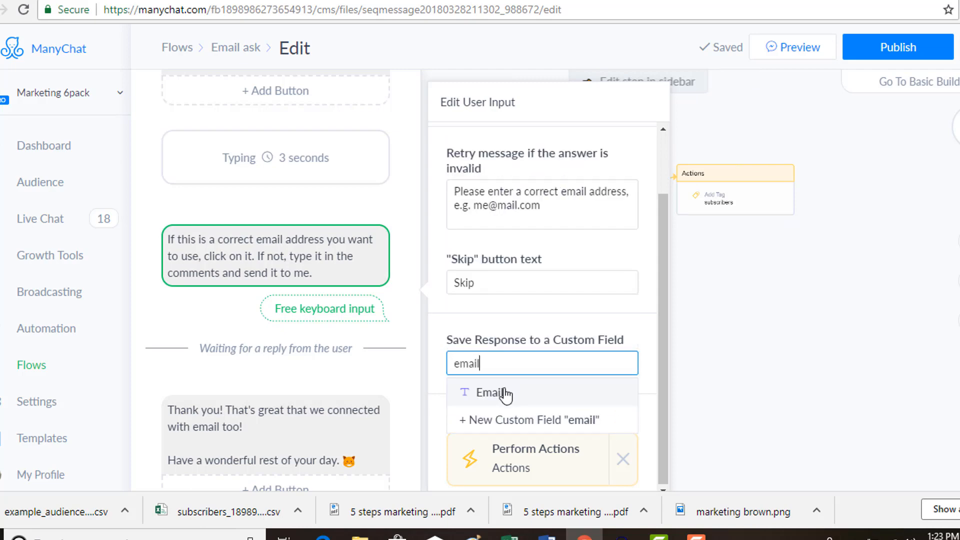
pyautogui.click(487, 394)
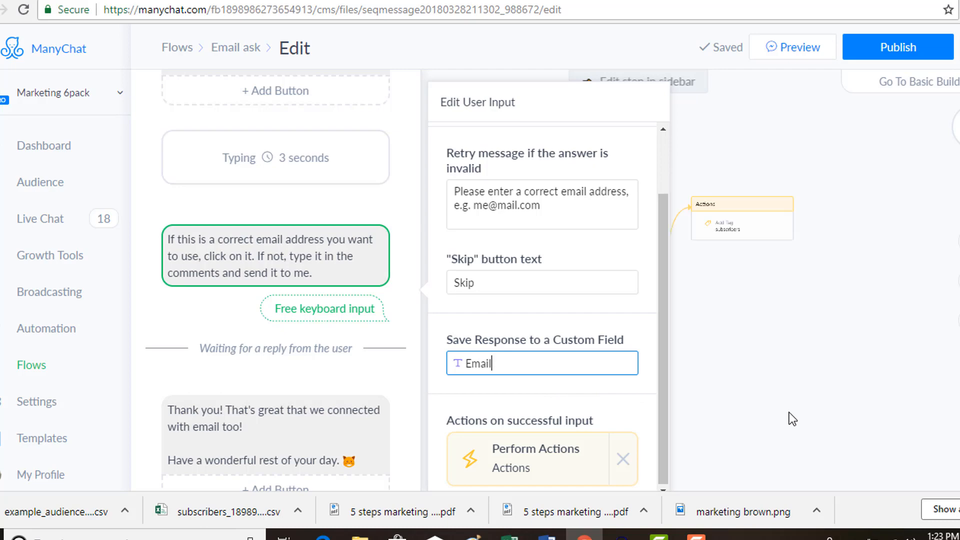
pyautogui.click(906, 52)
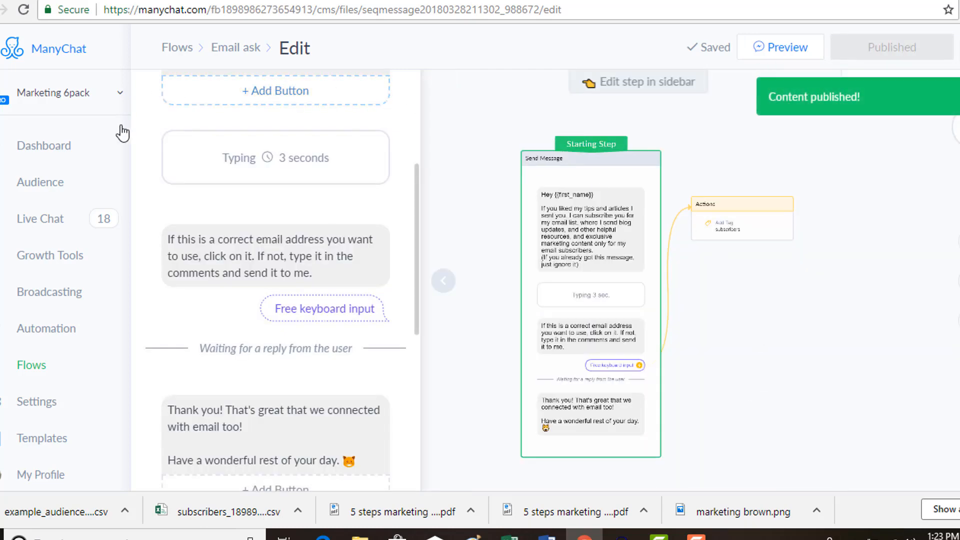
# - Go back to the flows list and create a new flow named "email test"
pyautogui.click(178, 49)
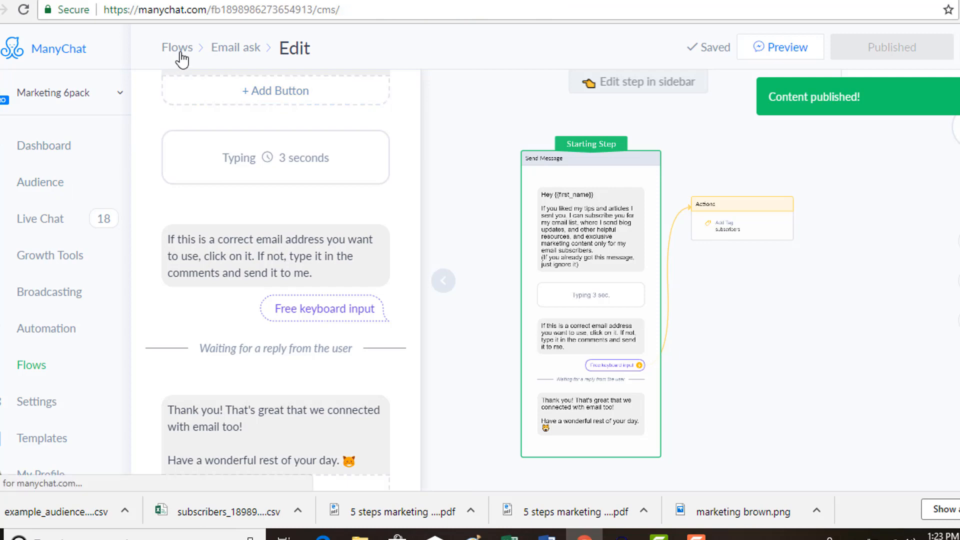
pyautogui.click(943, 52)
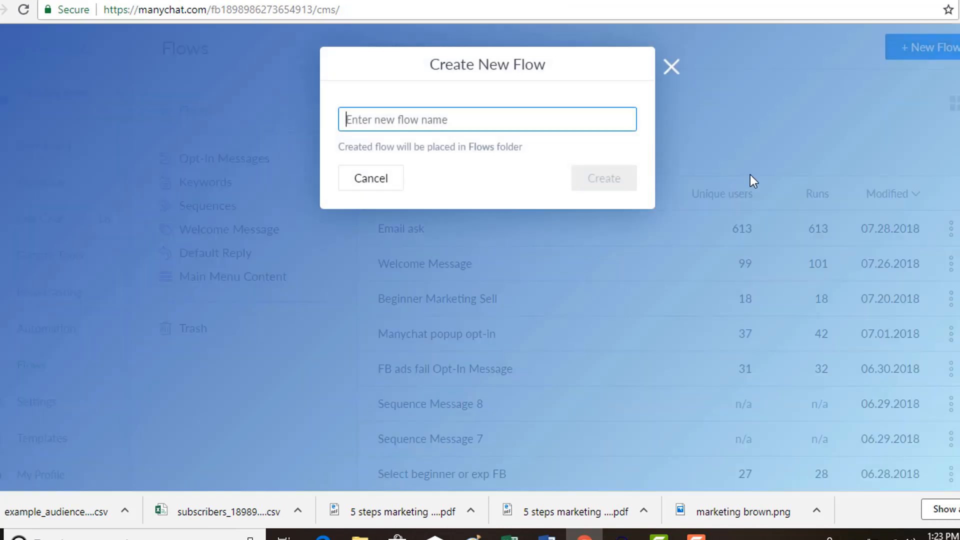
pyautogui.write('e')
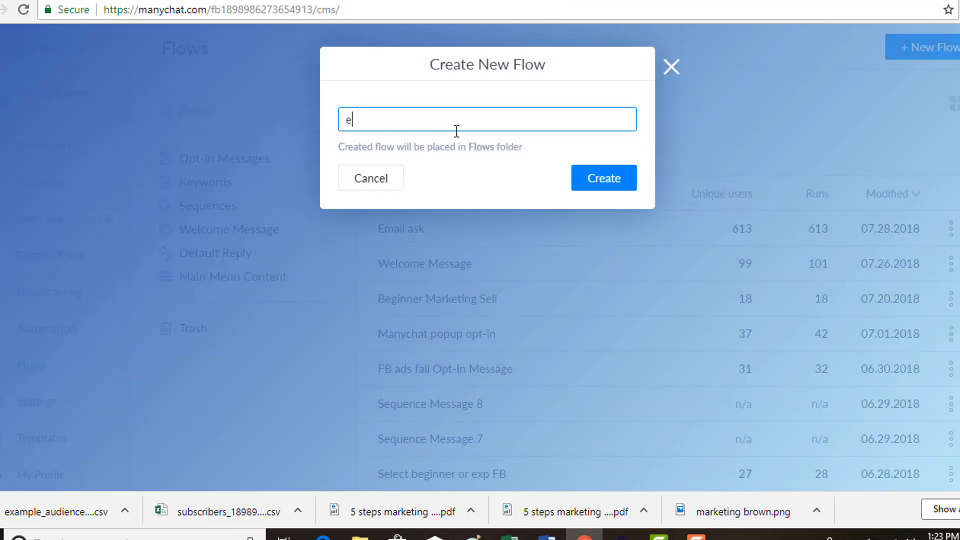
pyautogui.write('mail test')
pyautogui.click(589, 181)
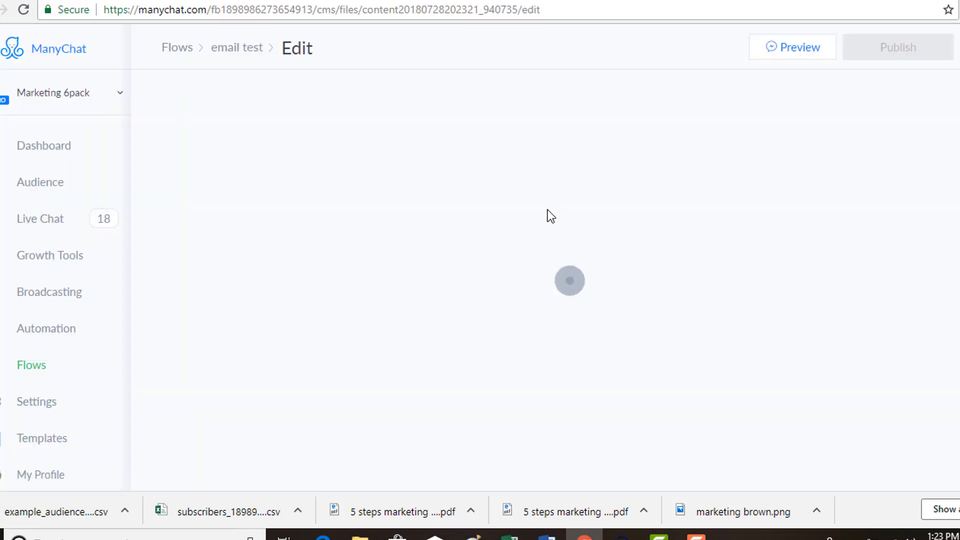
# - Write "if this is the correct email address, click on it." as the text of the new flow's first message
pyautogui.click(483, 165)
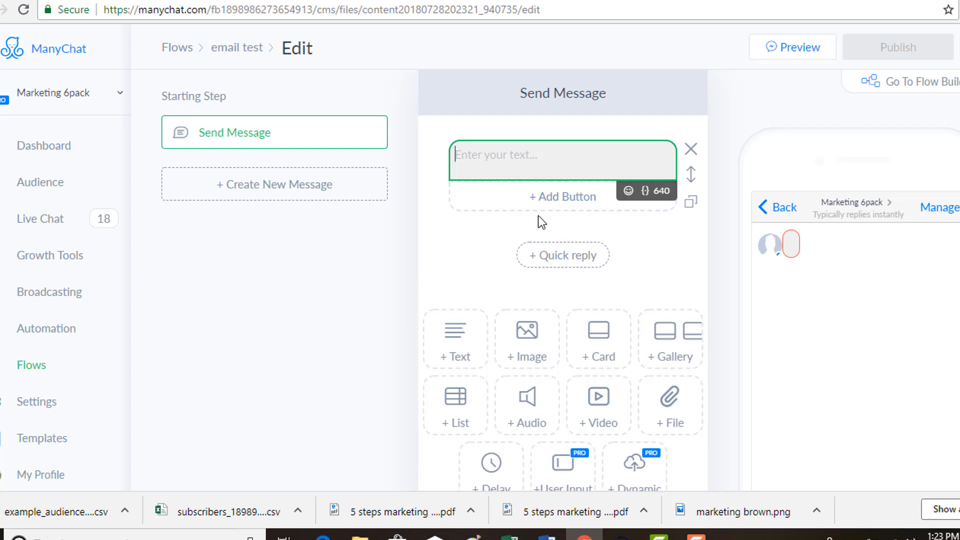
pyautogui.write('if t')
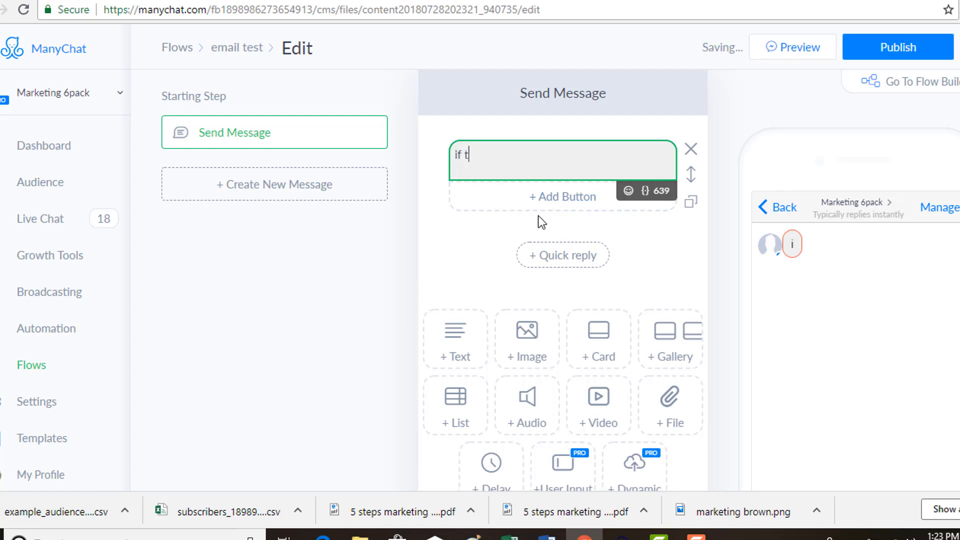
pyautogui.write('his is the ')
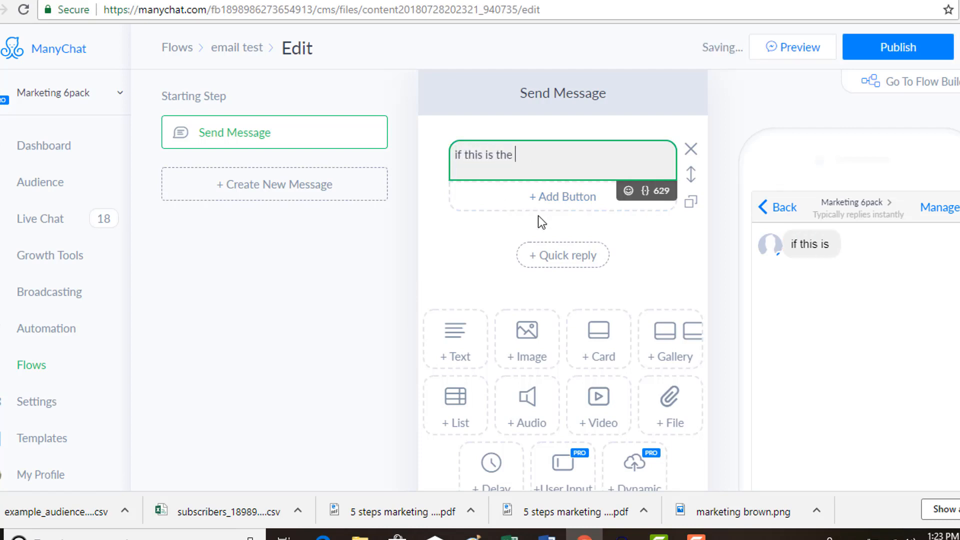
pyautogui.write('correct emai')
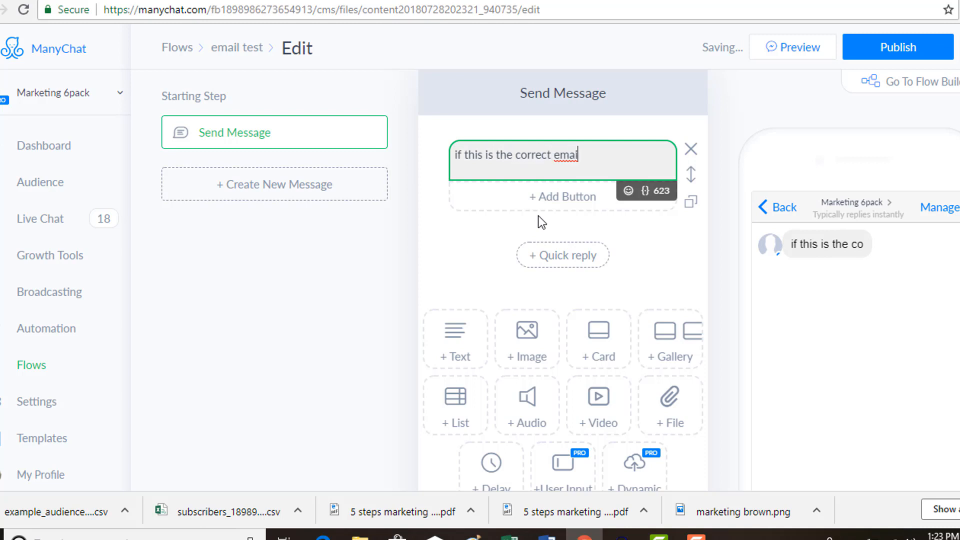
pyautogui.write('l address,')
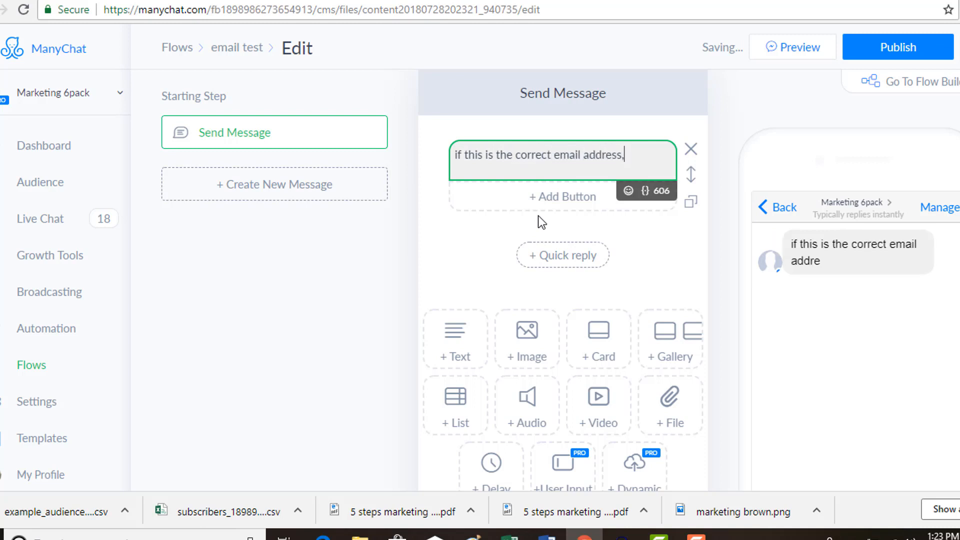
pyautogui.write(' click on it.')
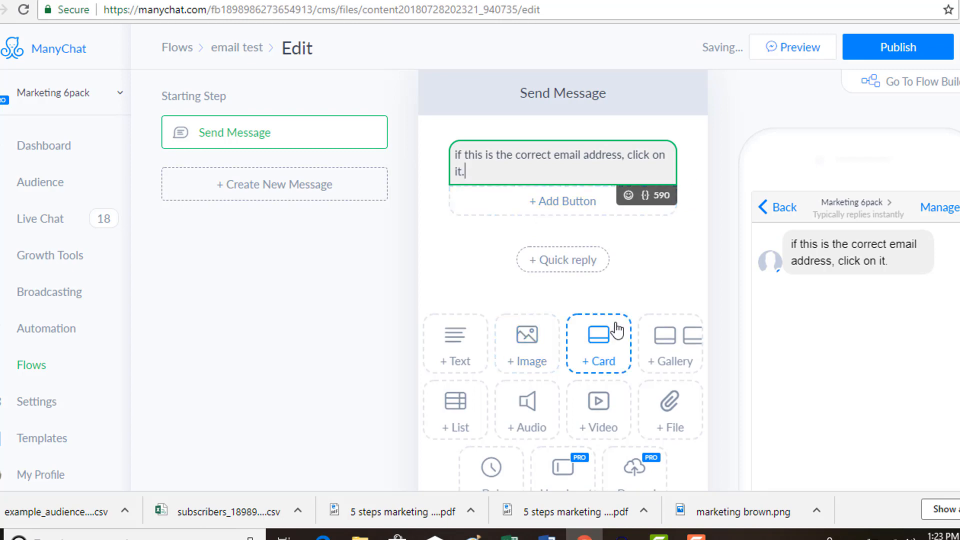
# - Add a User Input block below the message with the question "If not, type the correct email address below."
pyautogui.scroll(-1, 615, 340)
pyautogui.click(562, 392)
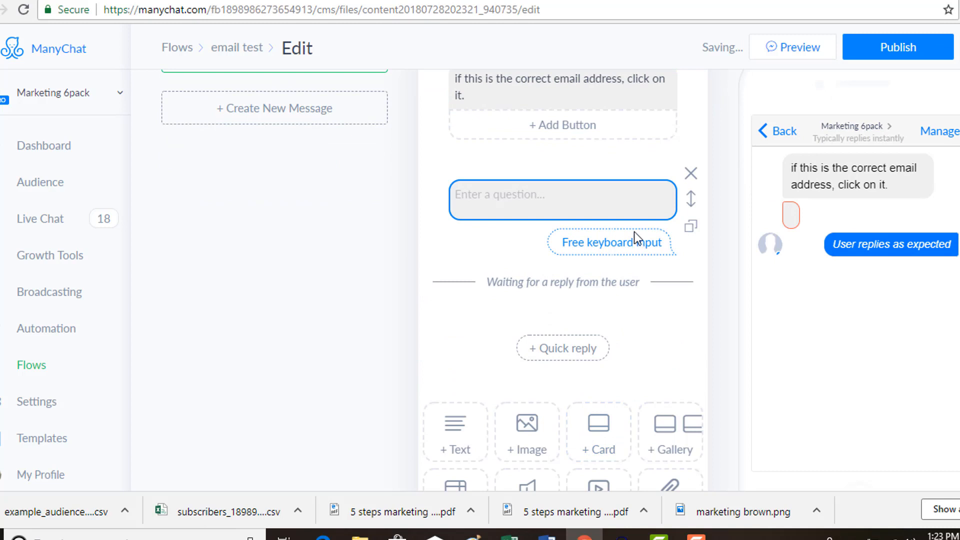
pyautogui.click(561, 201)
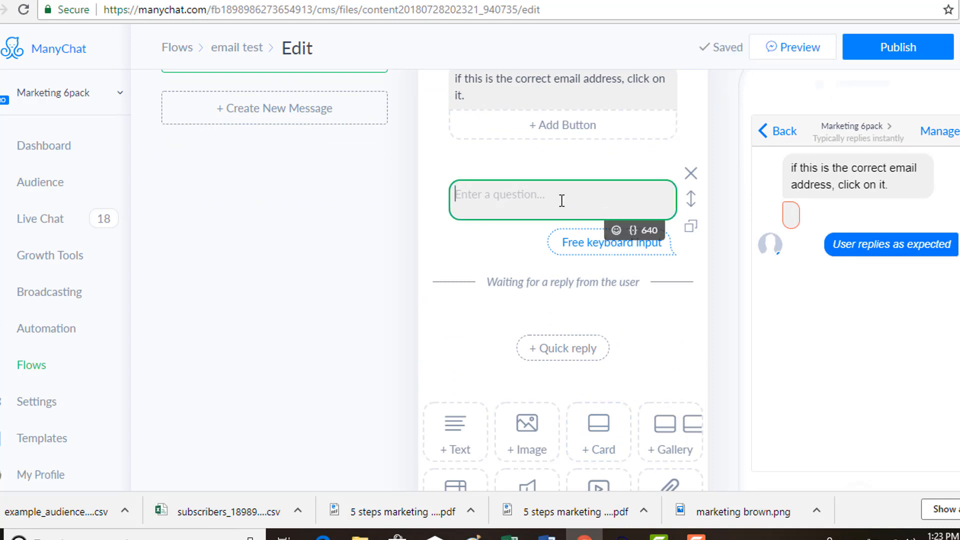
pyautogui.write('If not ')
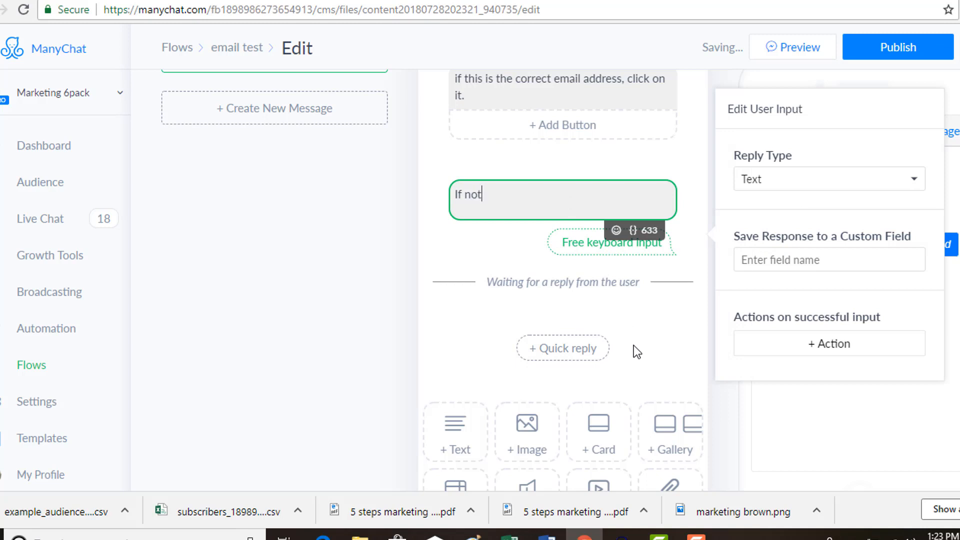
pyautogui.write(', type the correct')
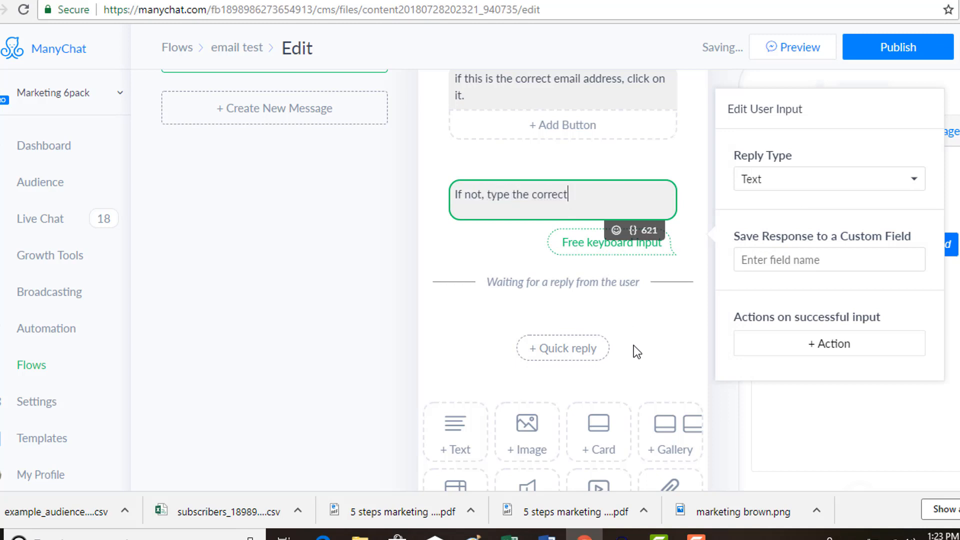
pyautogui.write(' email addre')
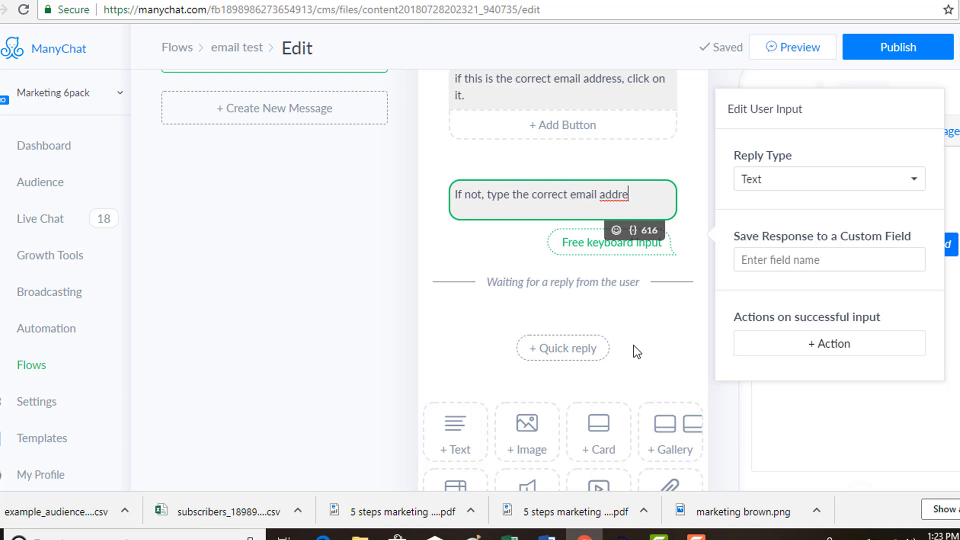
pyautogui.write('ss below.')
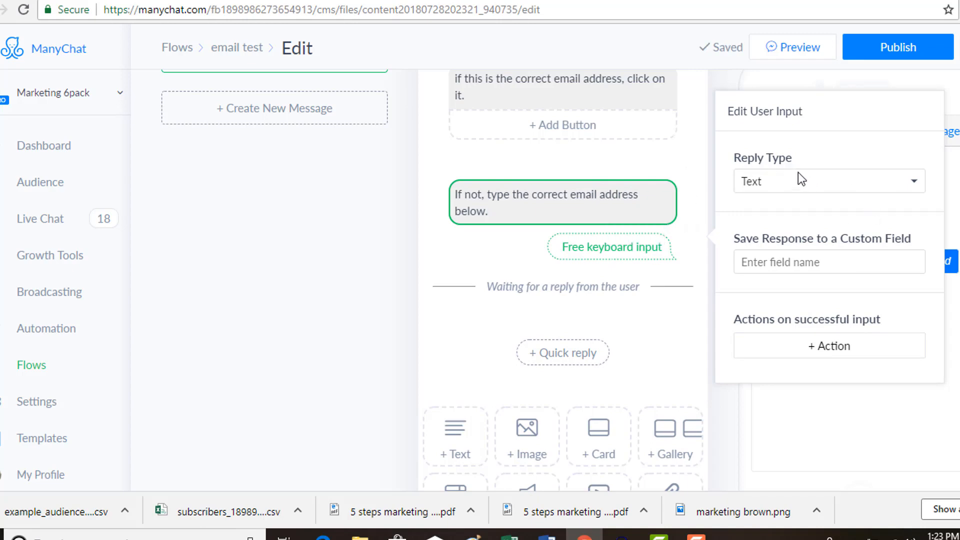
# - Set the question's reply type to Email and review the retry message for invalid answers
pyautogui.click(785, 184)
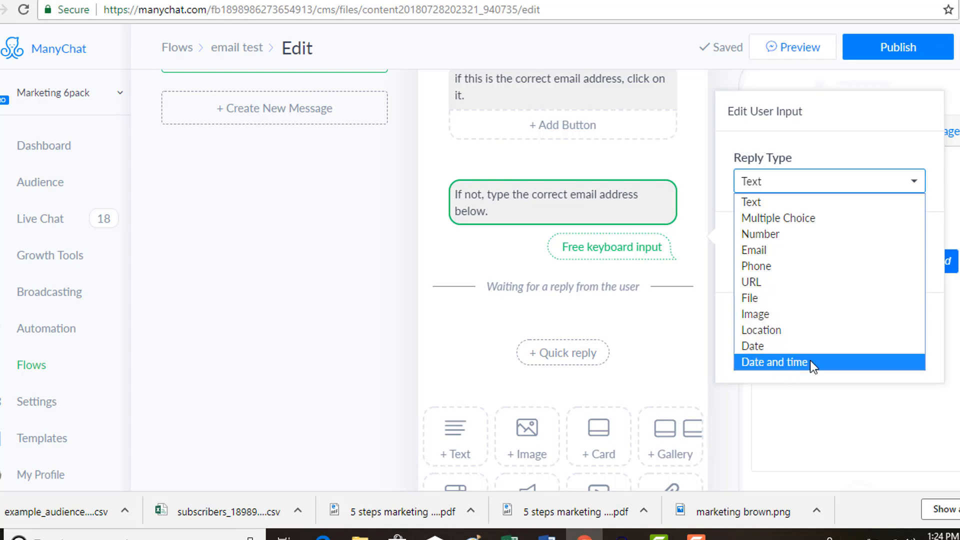
pyautogui.click(758, 251)
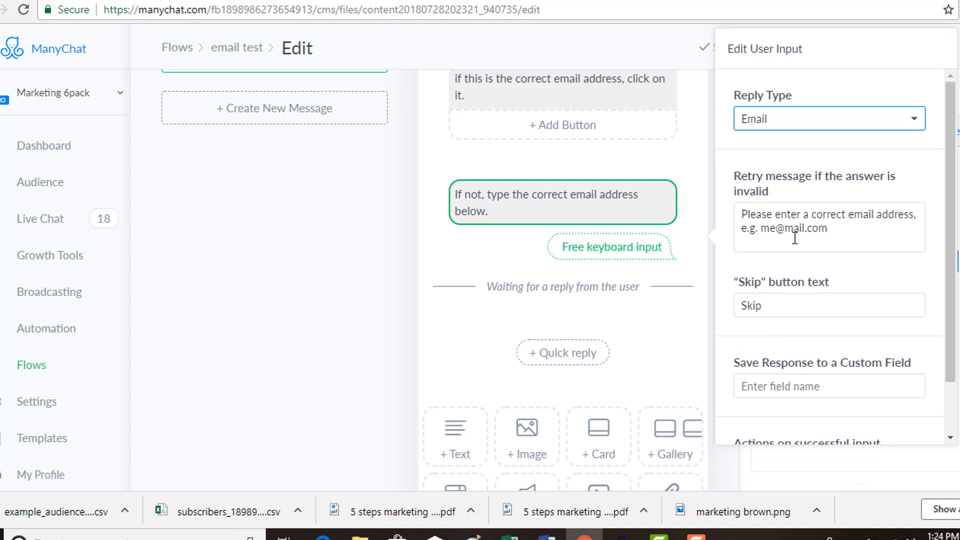
pyautogui.moveTo(836, 234); pyautogui.dragTo(745, 214)
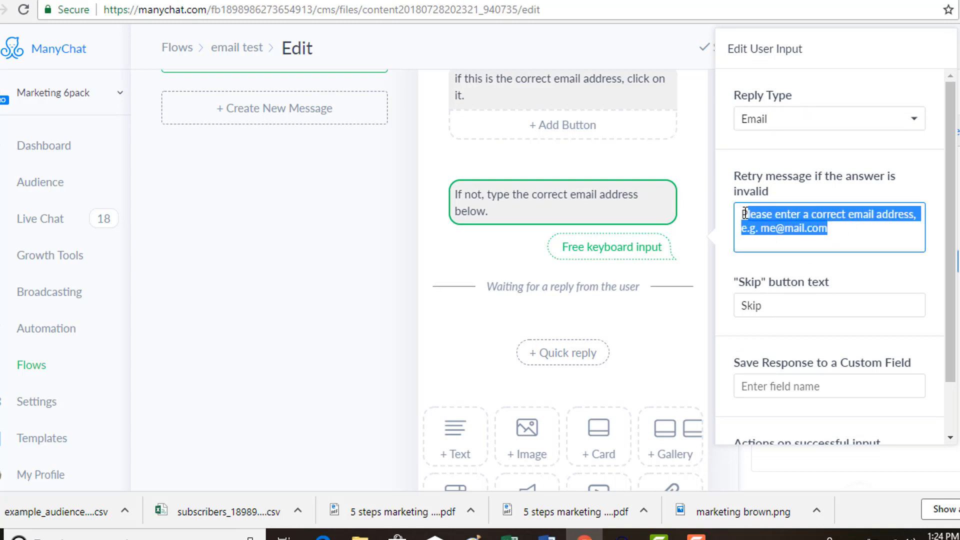
# - Create a Text custom field named "email test" to save the email question's response, and close the question's settings
pyautogui.scroll(-1, 829, 273)
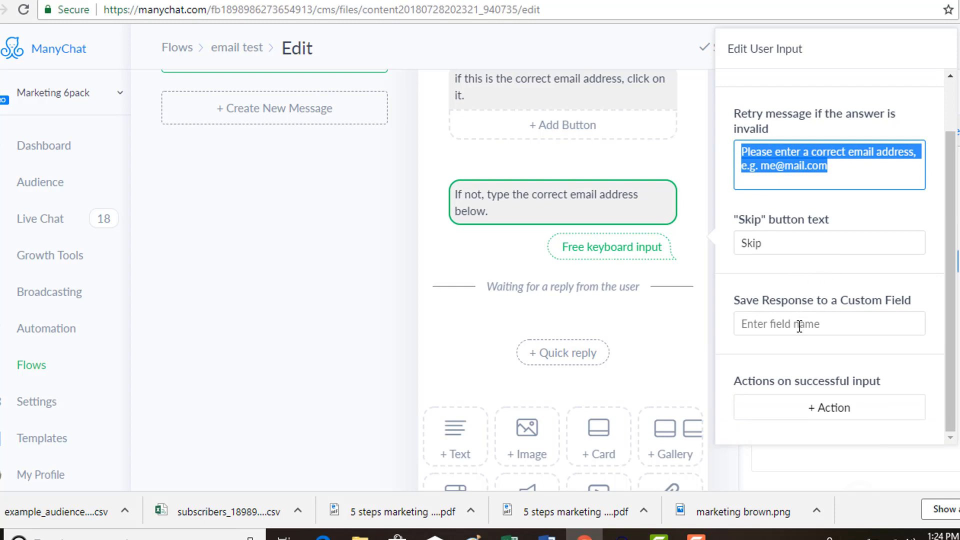
pyautogui.moveTo(916, 298); pyautogui.dragTo(740, 296)
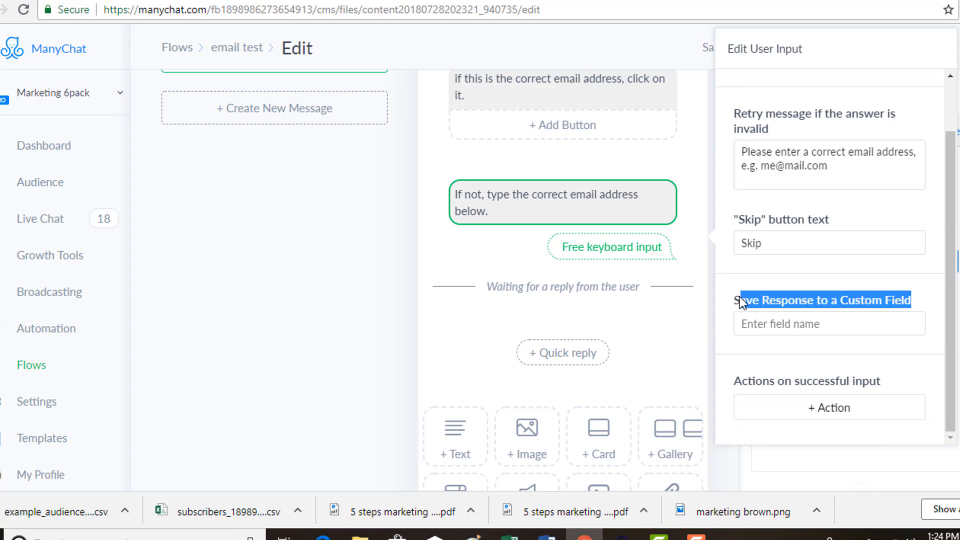
pyautogui.click(783, 325)
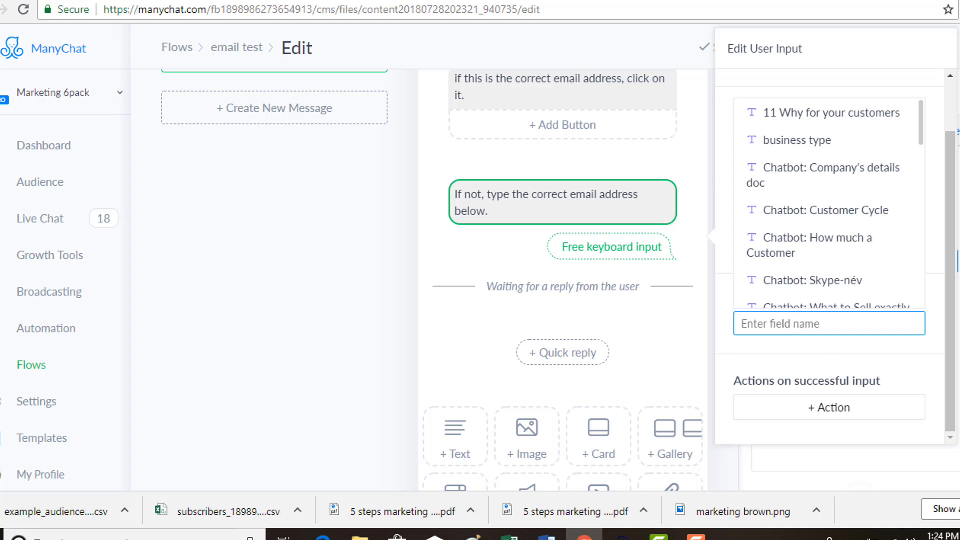
pyautogui.write('email test')
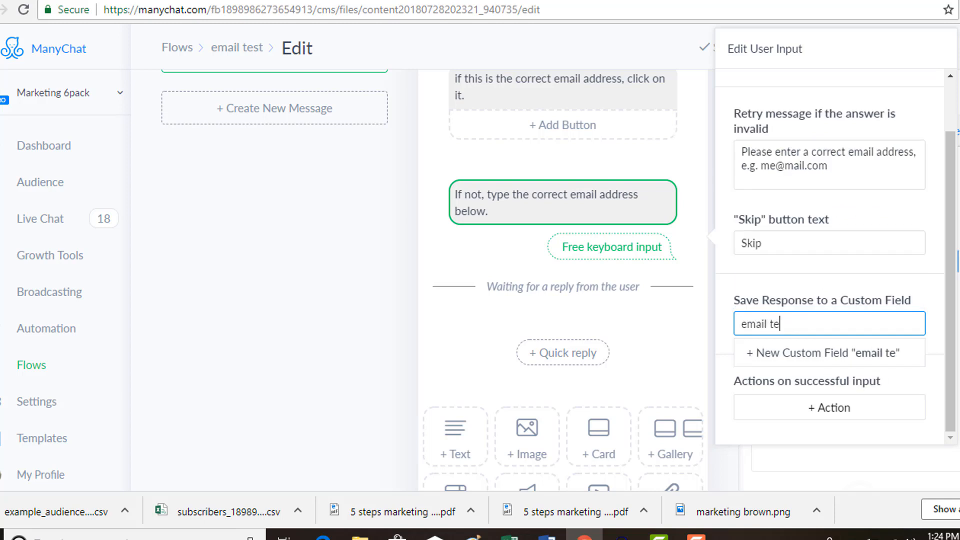
pyautogui.click(840, 357)
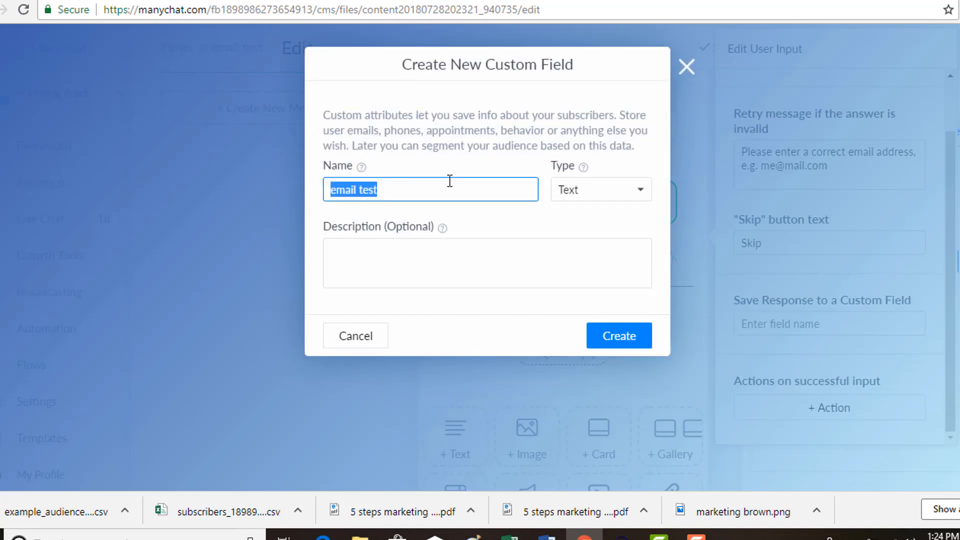
pyautogui.click(583, 189)
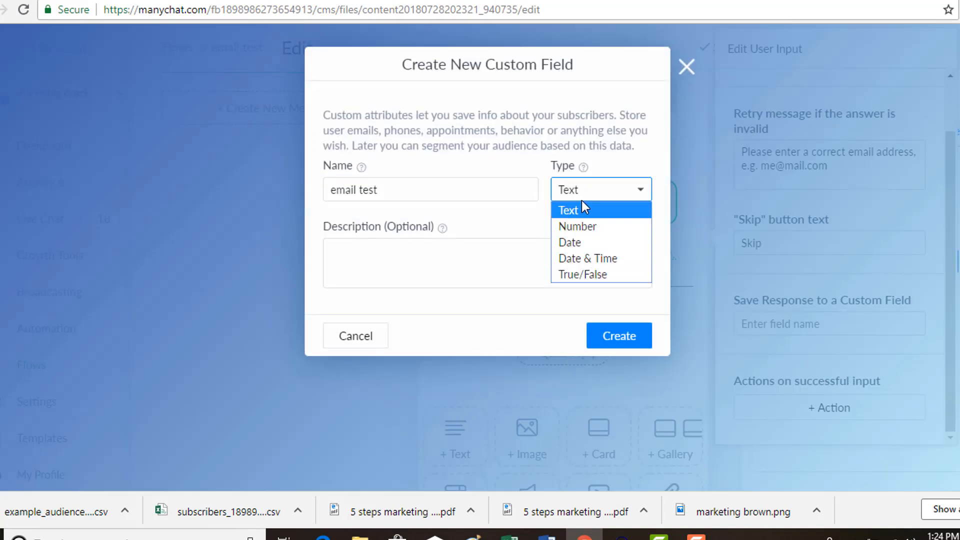
pyautogui.click(577, 212)
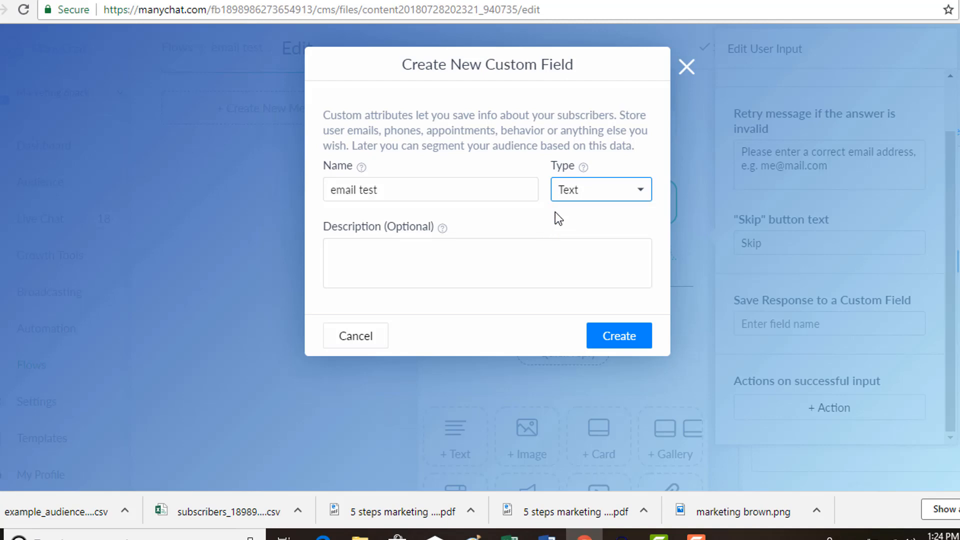
pyautogui.click(640, 195)
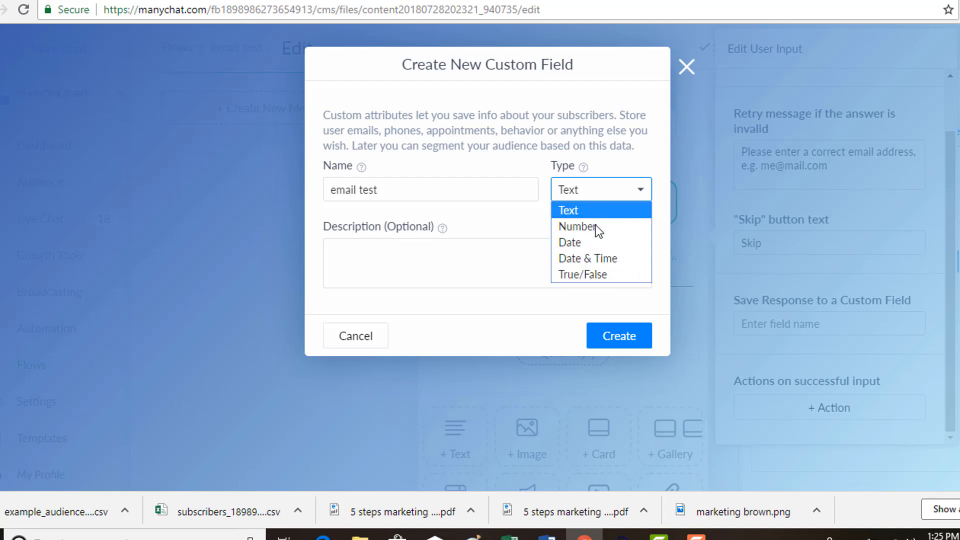
pyautogui.click(592, 193)
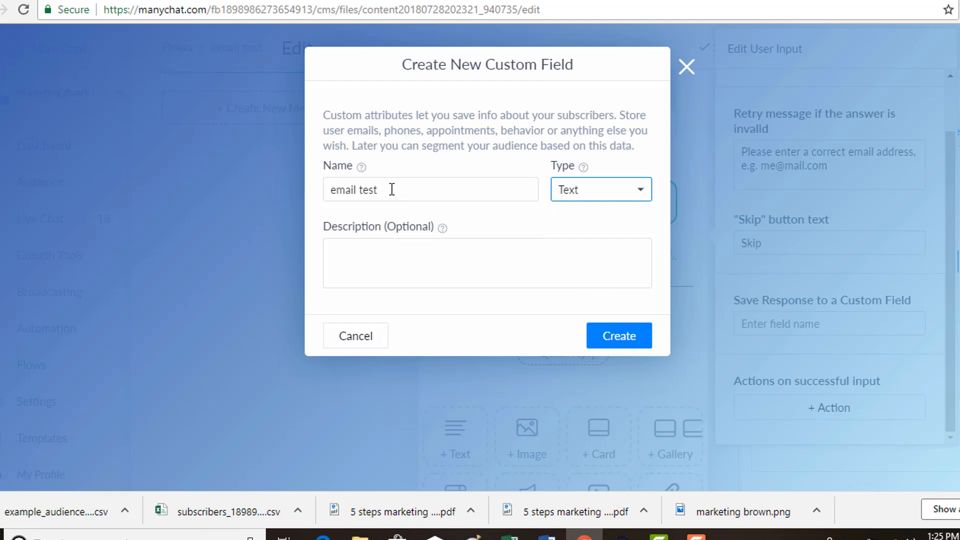
pyautogui.click(611, 336)
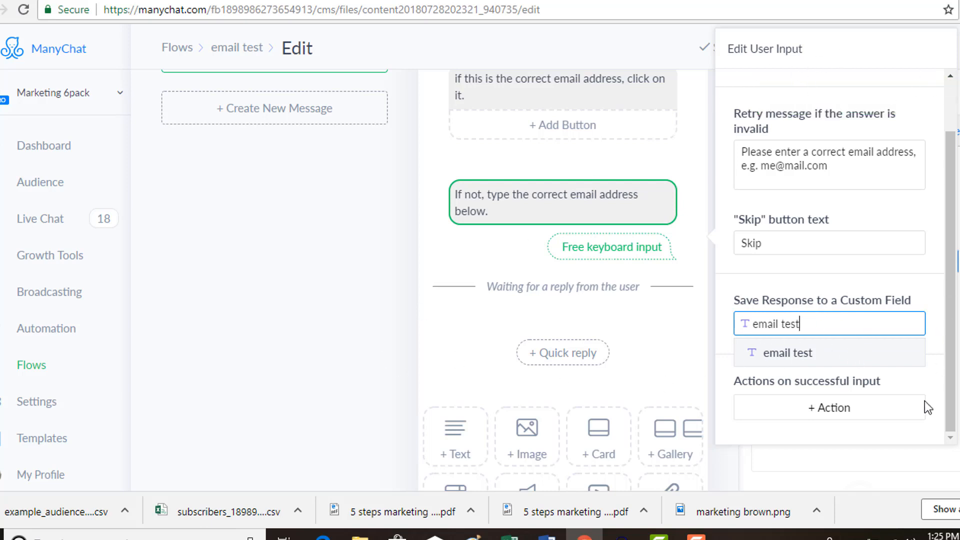
pyautogui.click(901, 462)
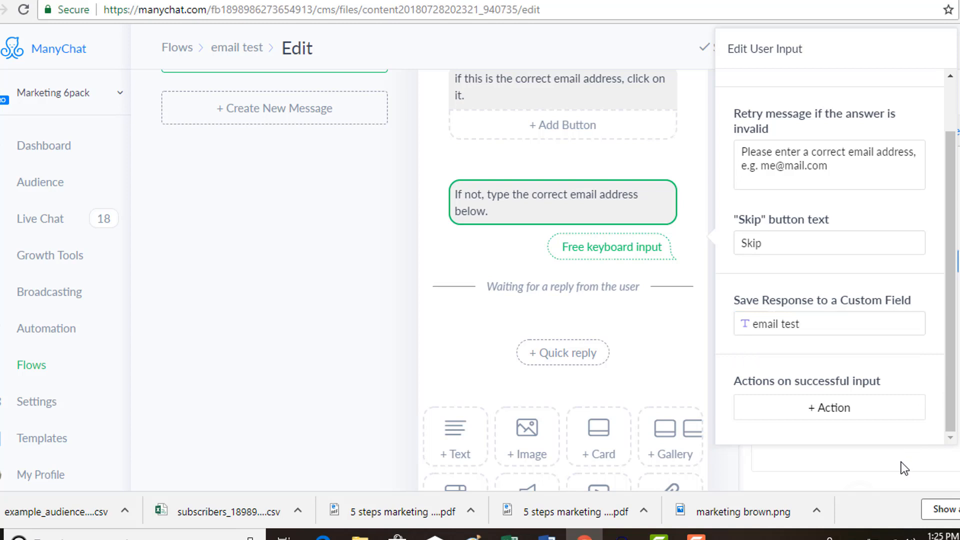
pyautogui.click(286, 296)
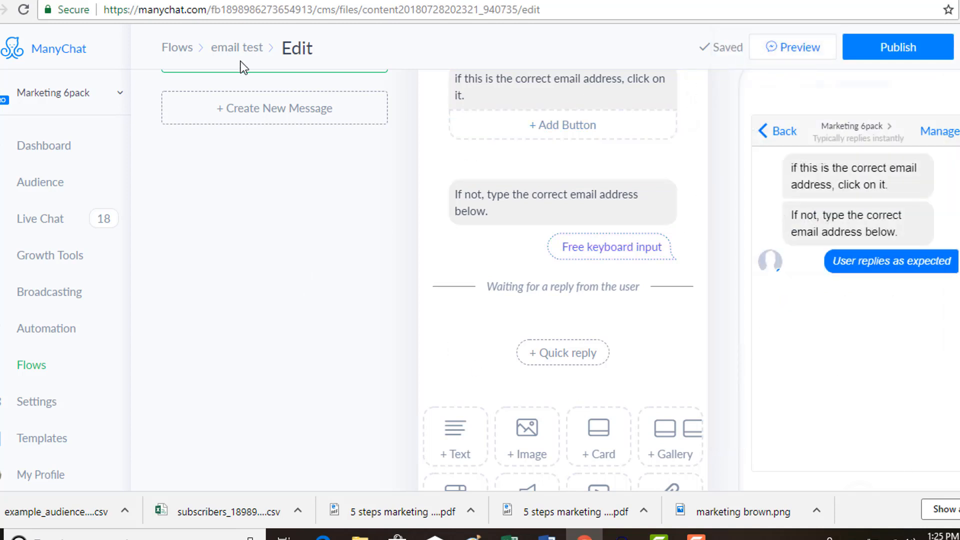
# - Return to the flows list and delete the "email test" flow
pyautogui.click(181, 48)
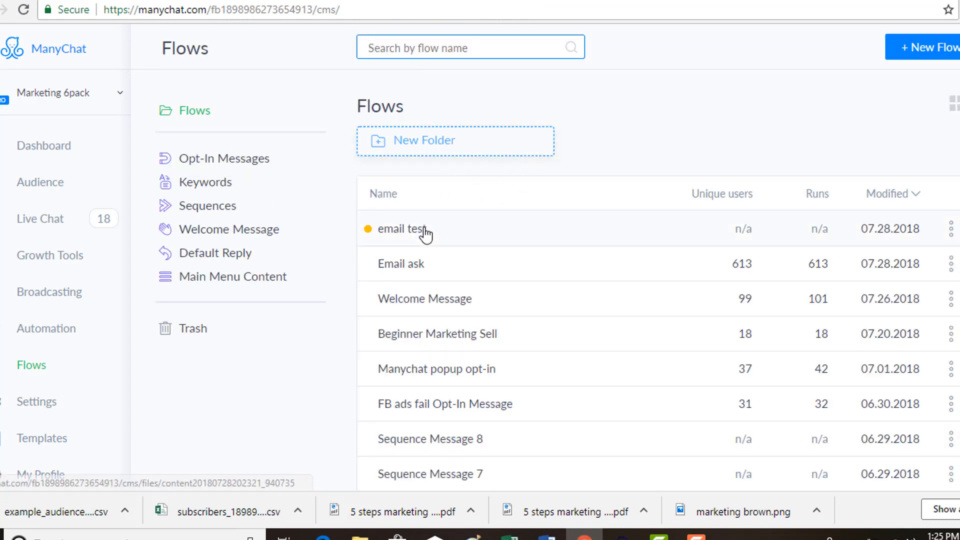
pyautogui.click(426, 231)
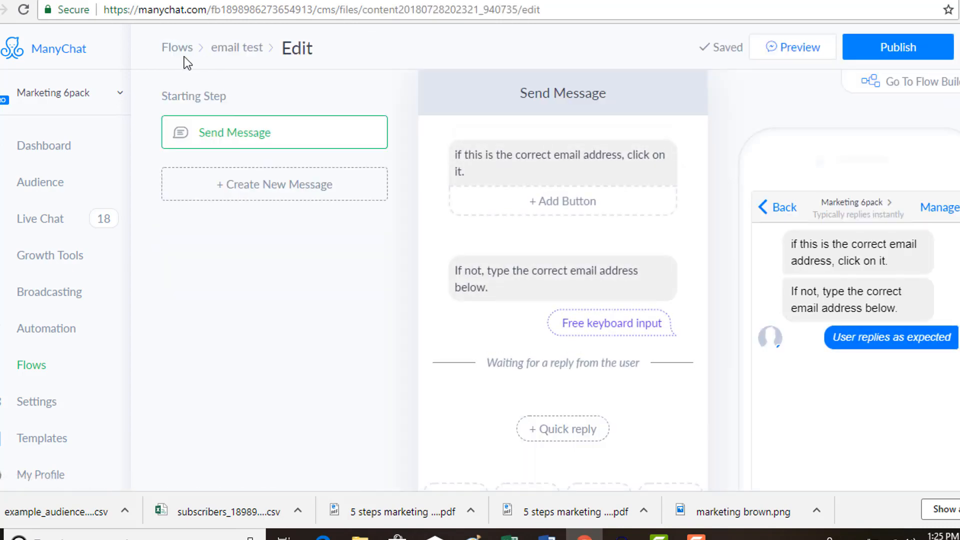
pyautogui.click(176, 49)
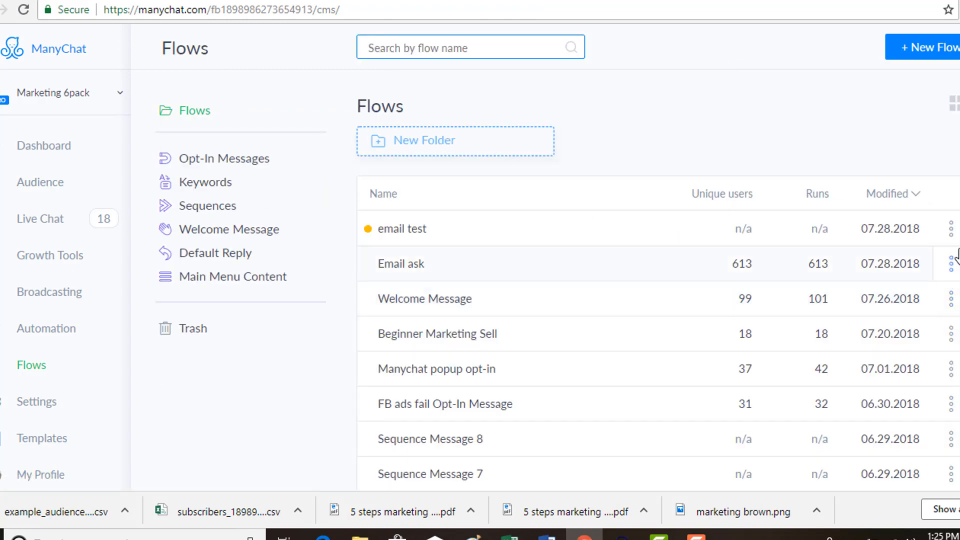
pyautogui.click(951, 230)
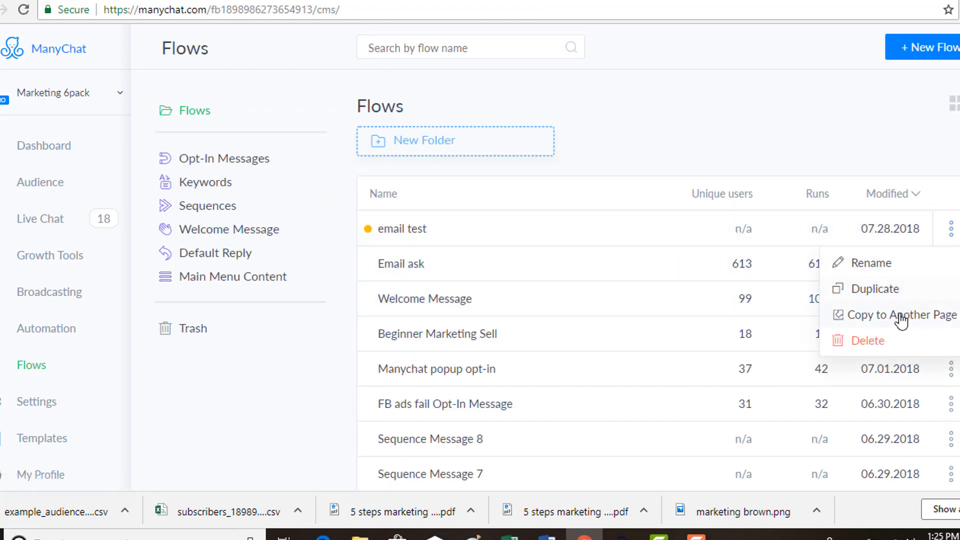
pyautogui.click(895, 340)
pyautogui.click(568, 145)
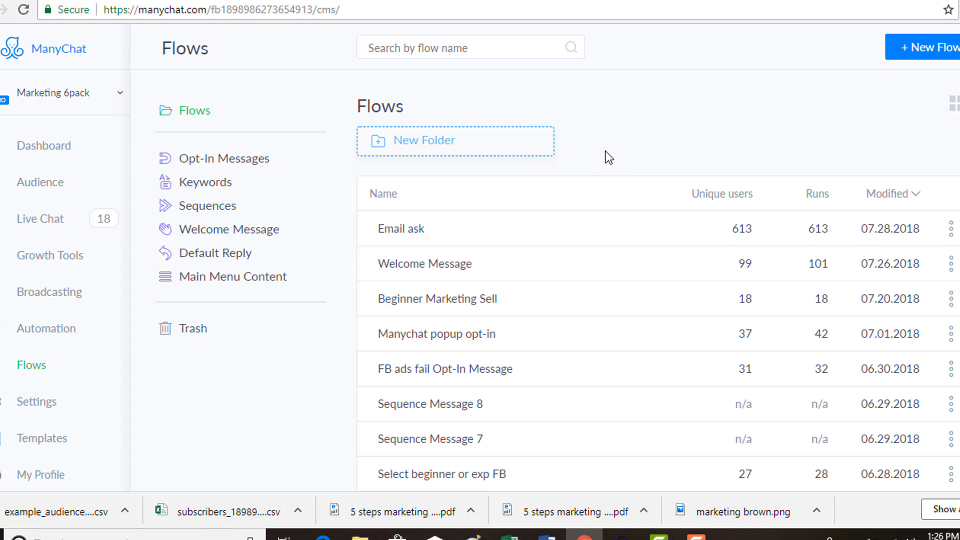
# - Open the "Email ask" flow and look through its collected responses in the spreadsheet view
pyautogui.click(415, 239)
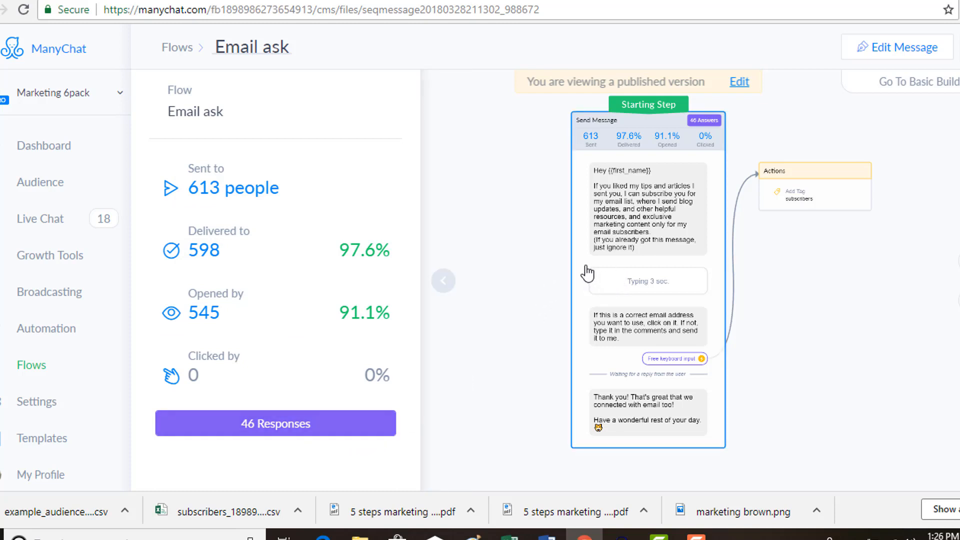
pyautogui.click(345, 423)
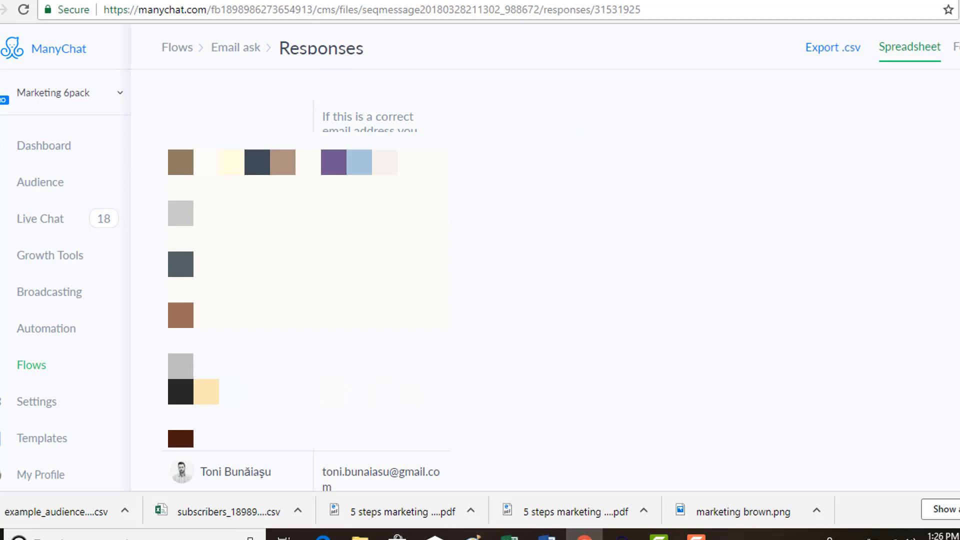
pyautogui.scroll(-5, 306, 280)
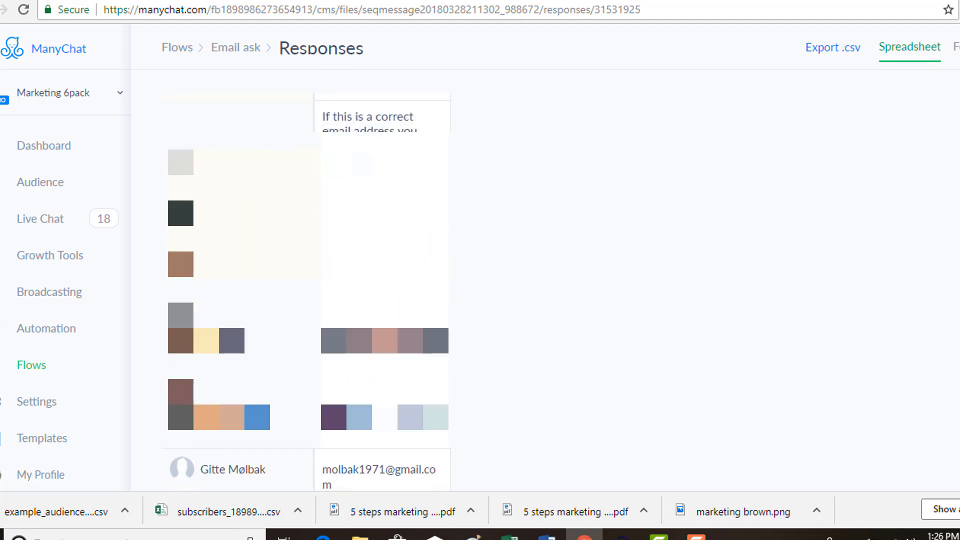
pyautogui.scroll(-10, 306, 280)
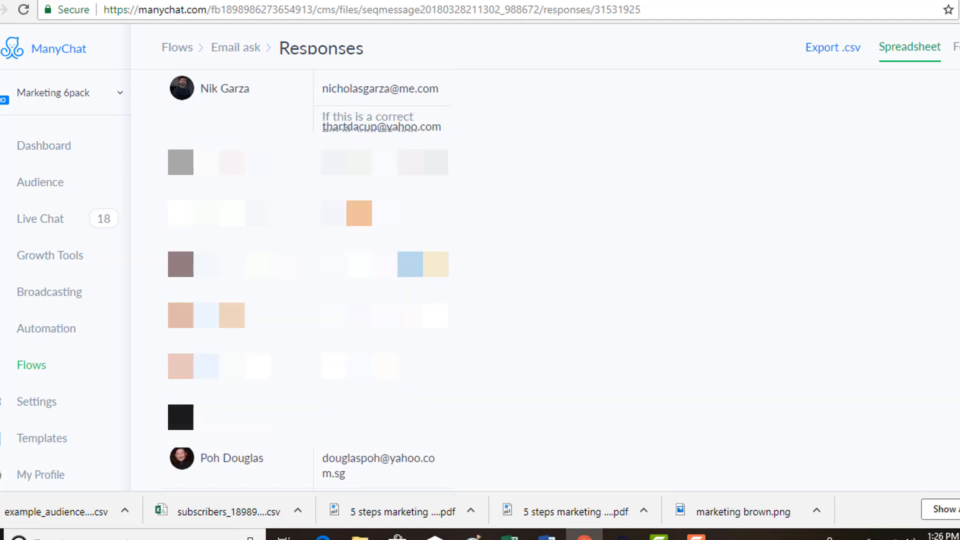
# - Switch the responses to the feed view and examine the email addresses subscribers submitted in the most recent entries
pyautogui.click(955, 46)
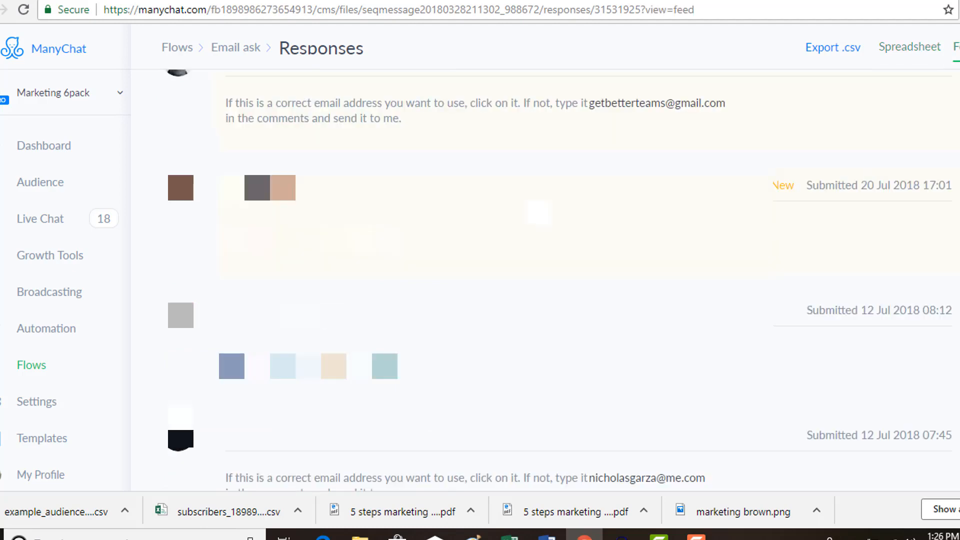
pyautogui.scroll(3, 545, 280)
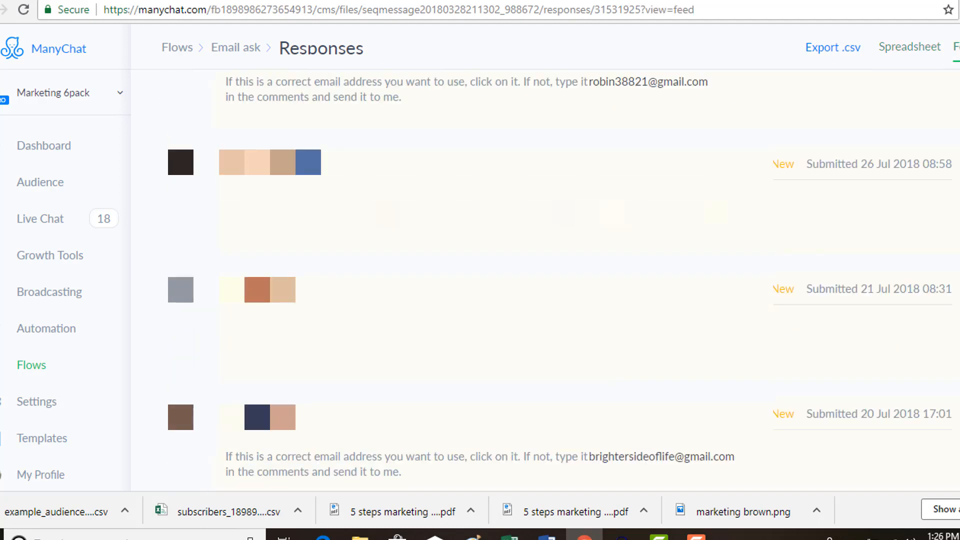
pyautogui.moveTo(580, 213); pyautogui.dragTo(777, 215)
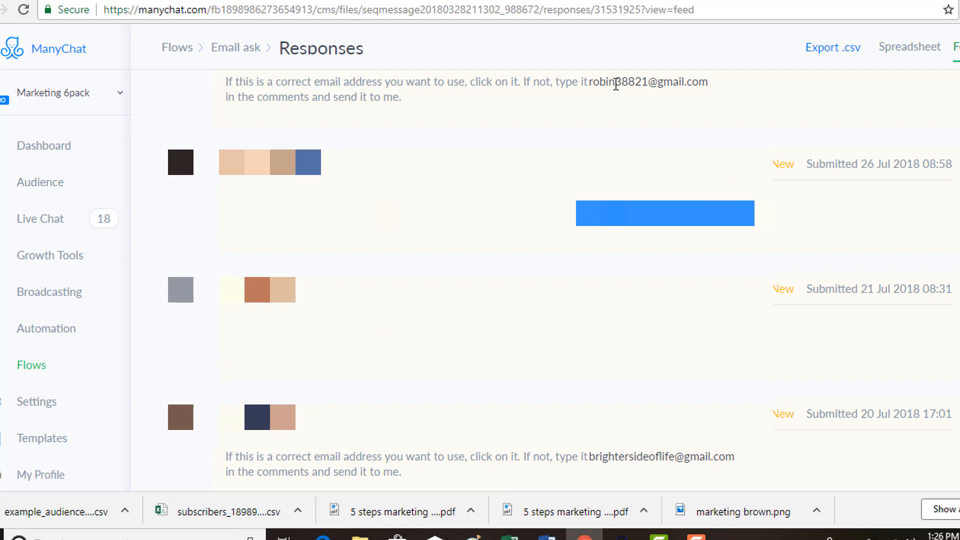
pyautogui.moveTo(592, 81); pyautogui.dragTo(707, 125)
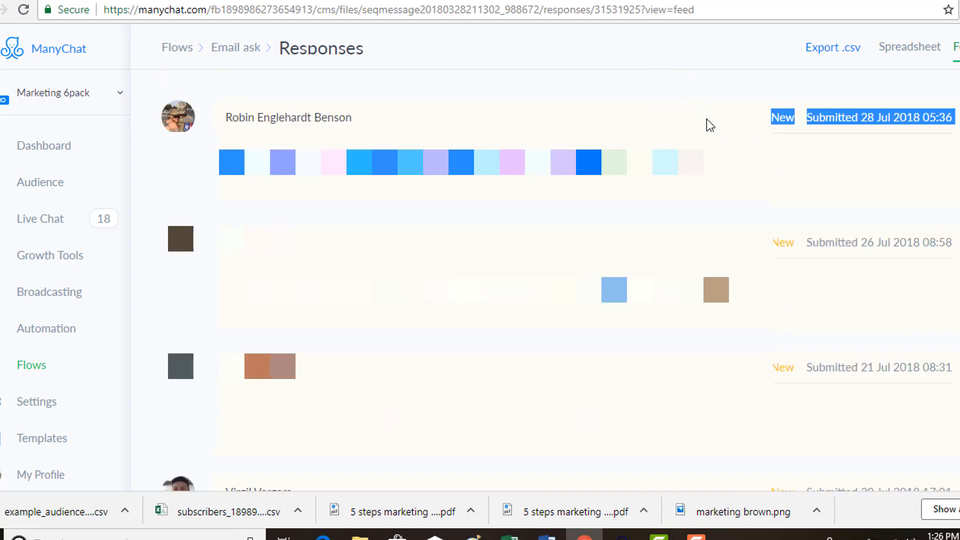
pyautogui.click(693, 110)
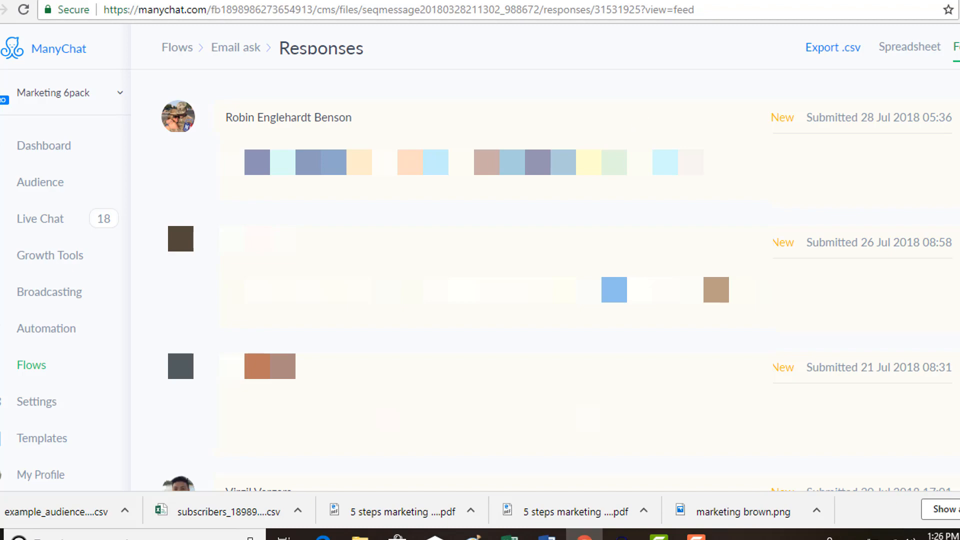
pyautogui.moveTo(577, 162); pyautogui.dragTo(703, 162)
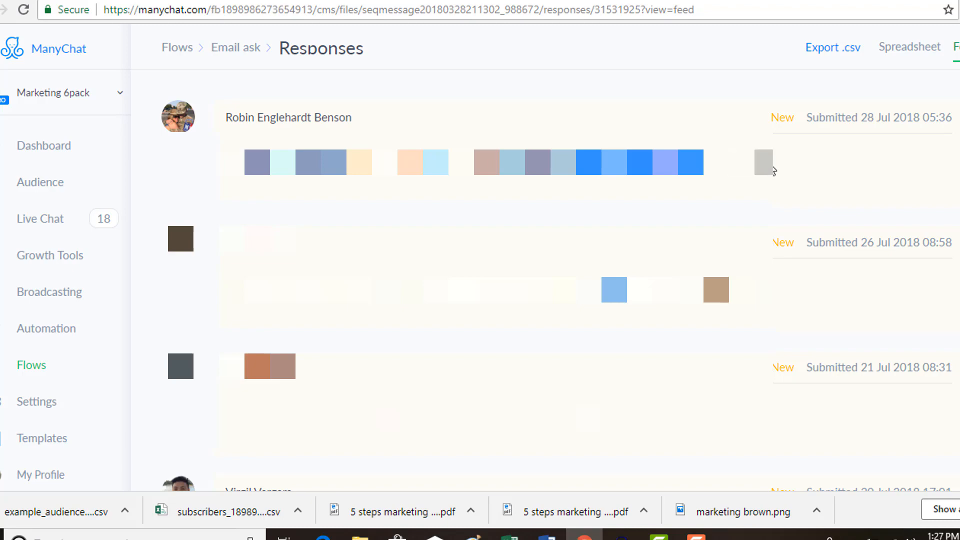
pyautogui.click(773, 170)
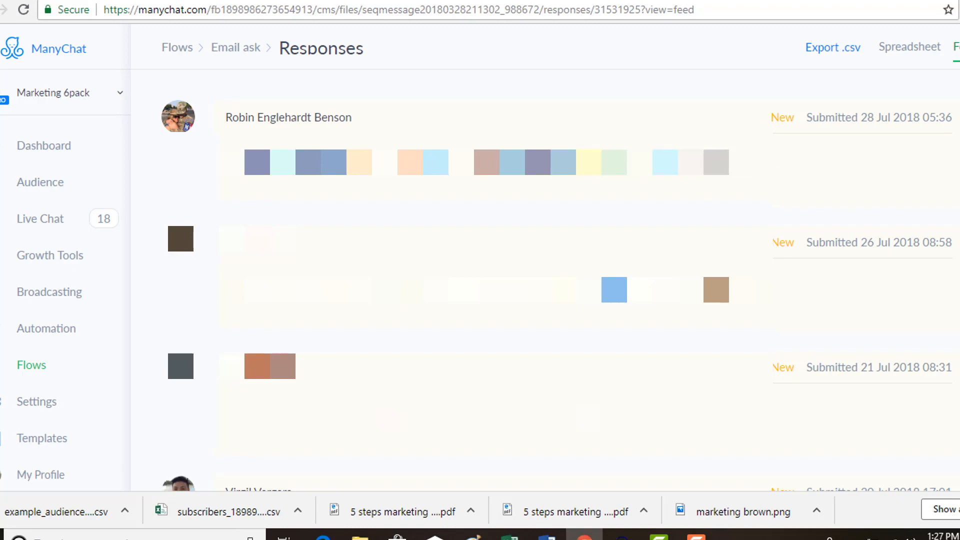
pyautogui.scroll(-20, 557, 260)
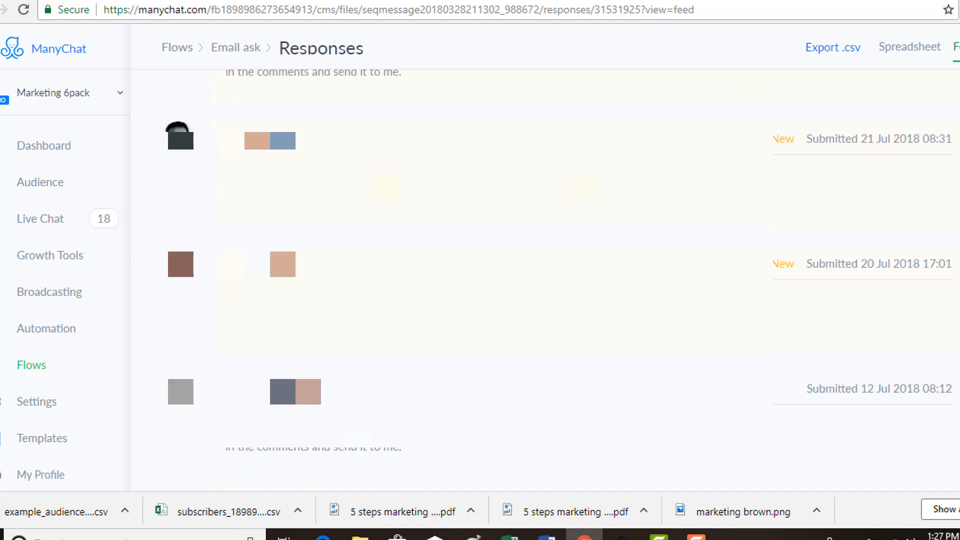
pyautogui.scroll(20, 557, 260)
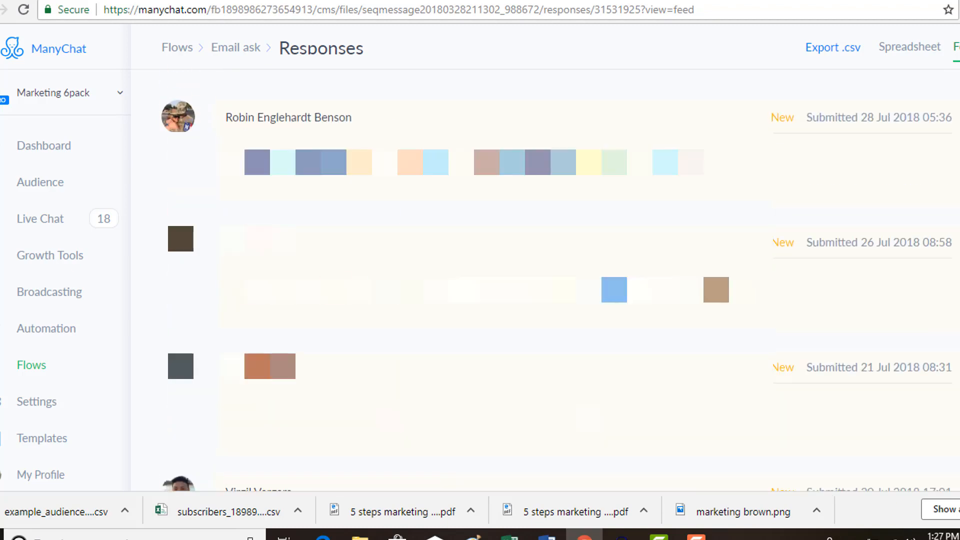